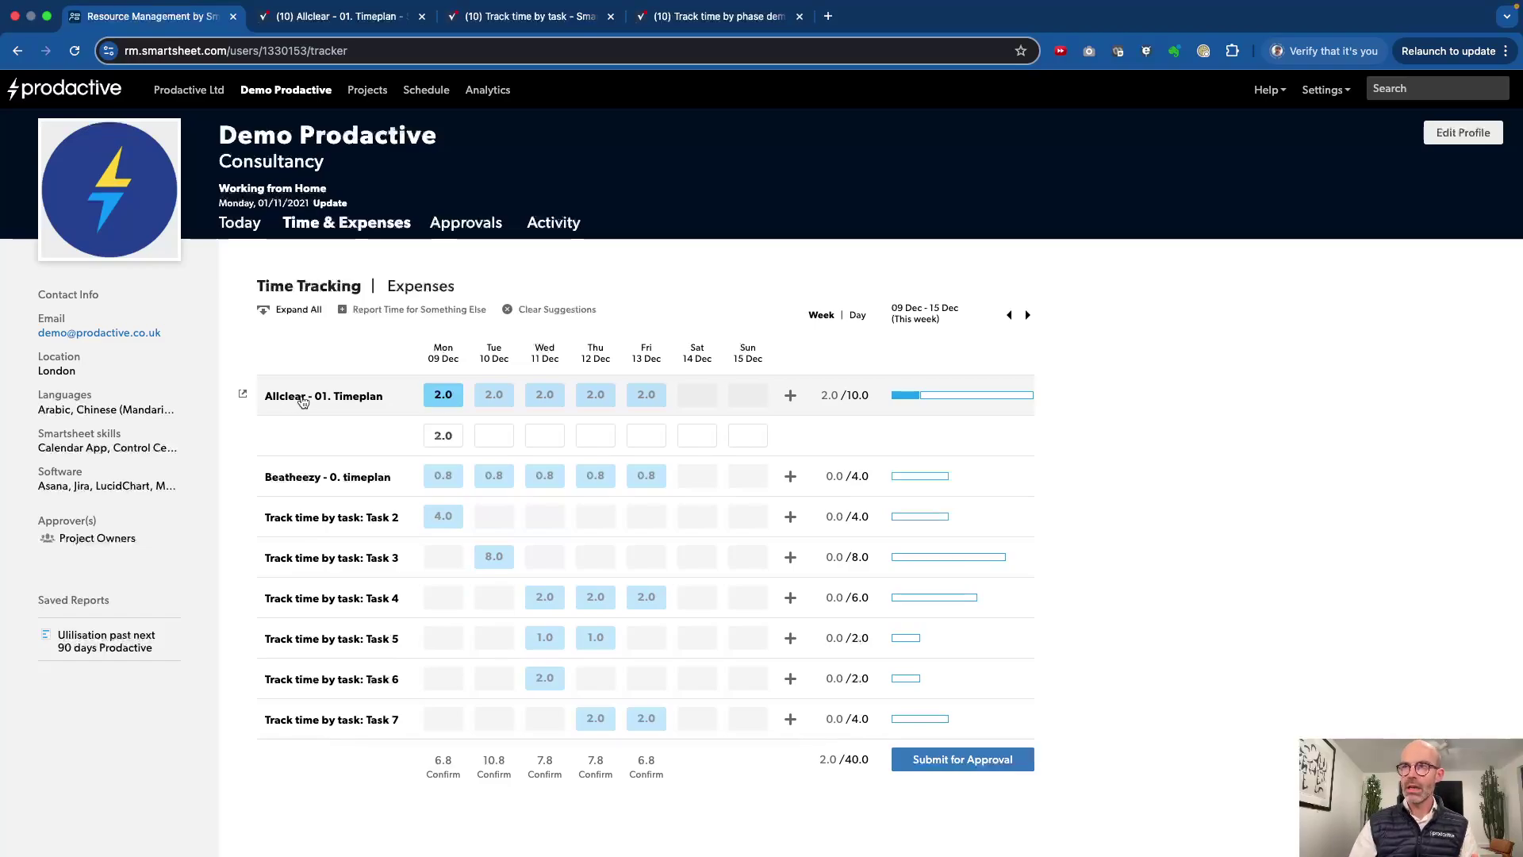
# Switch to the Allclear - 01. Timeplan sheet in Gantt view
pyautogui.click(354, 26)
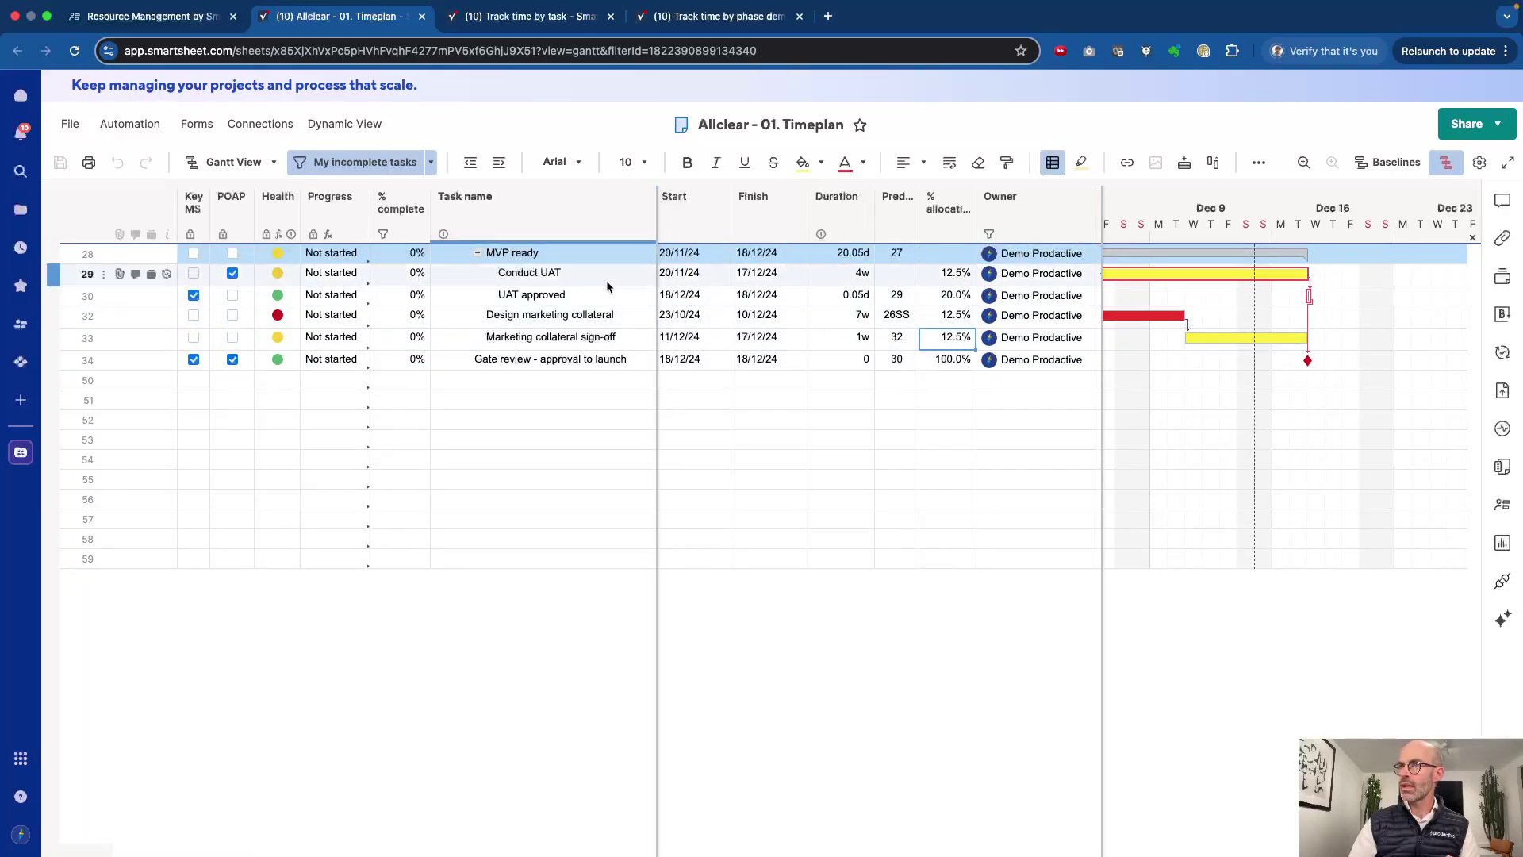
# Check the Conduct UAT allocation and Marketing collateral sign-off task, then return to the timesheet
pyautogui.click(949, 281)
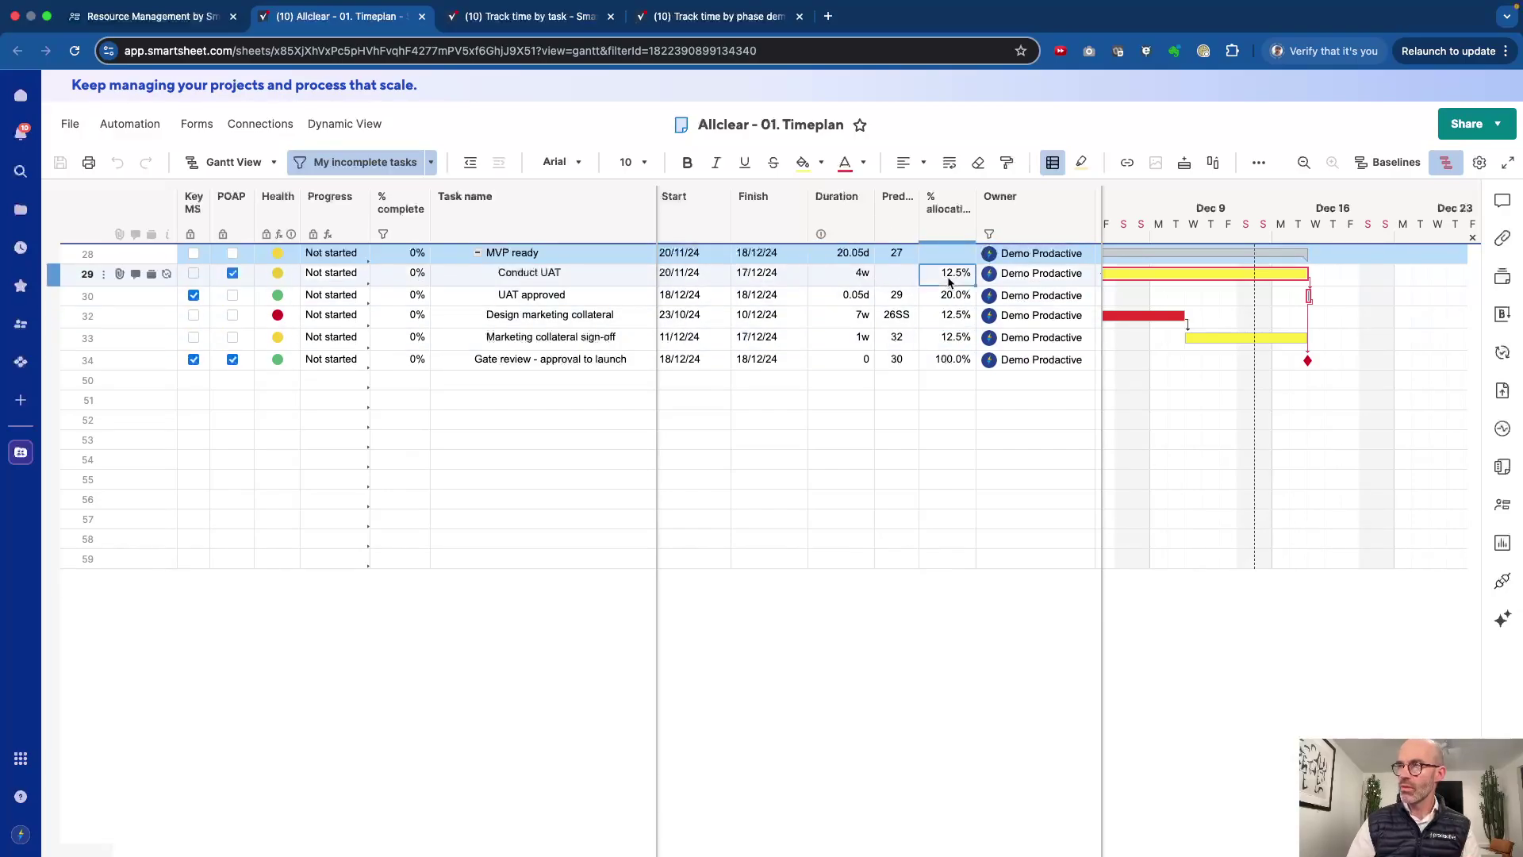
pyautogui.click(557, 275)
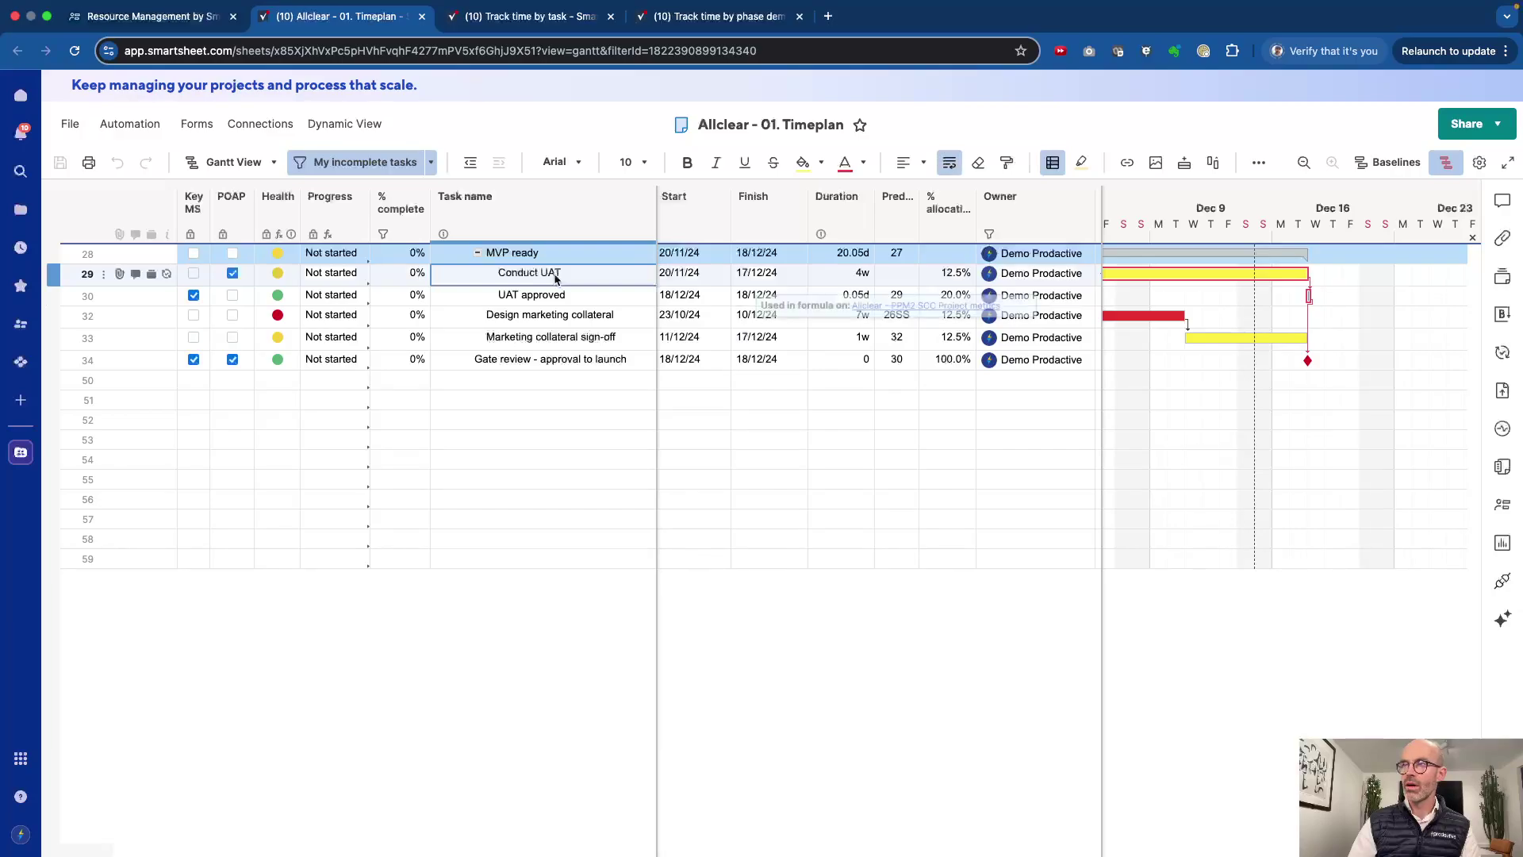
pyautogui.click(542, 344)
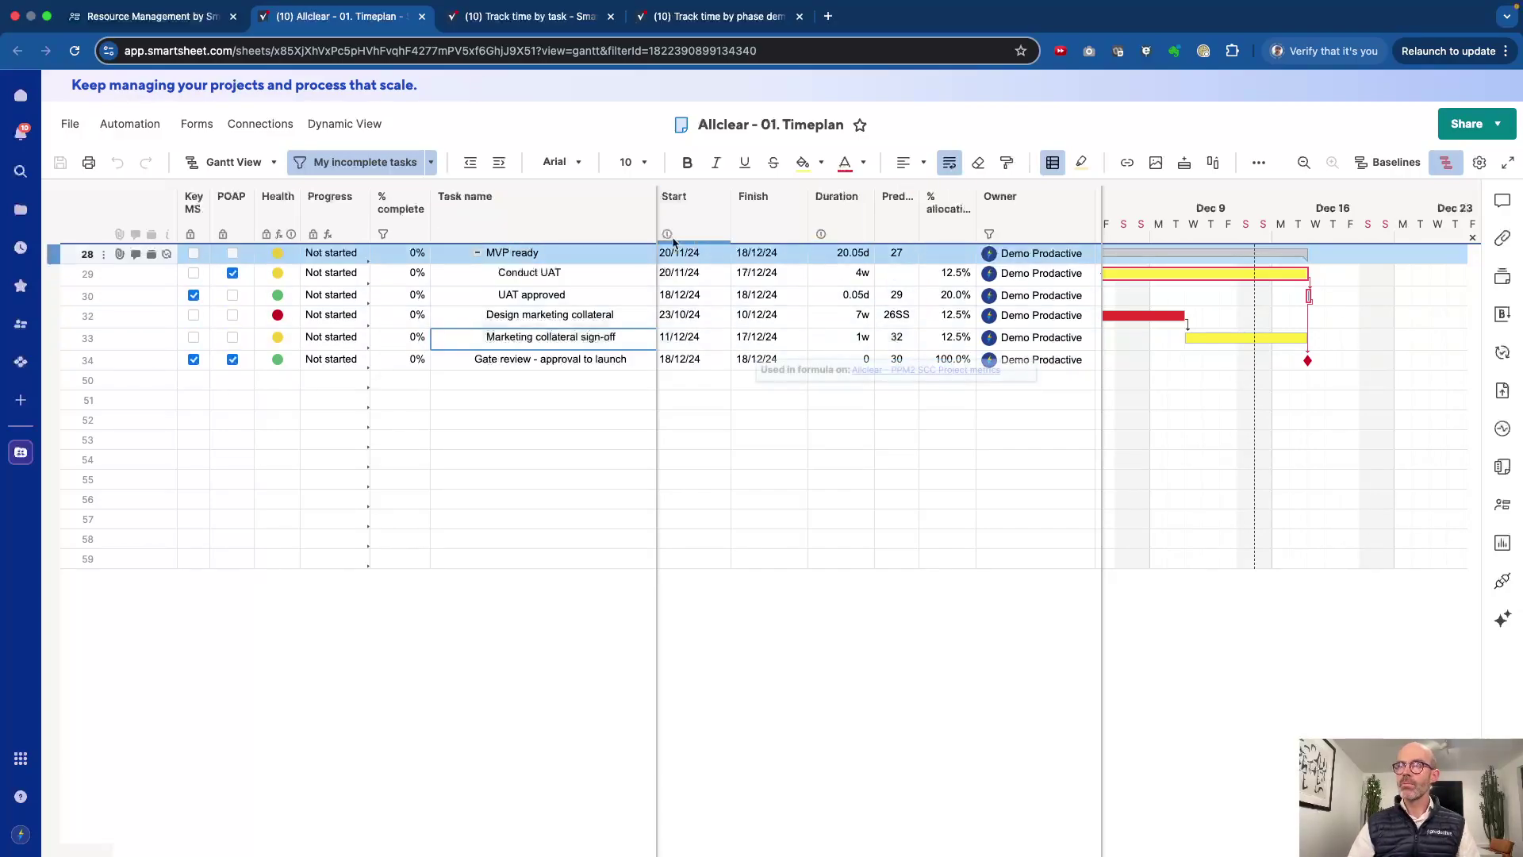
pyautogui.click(222, 18)
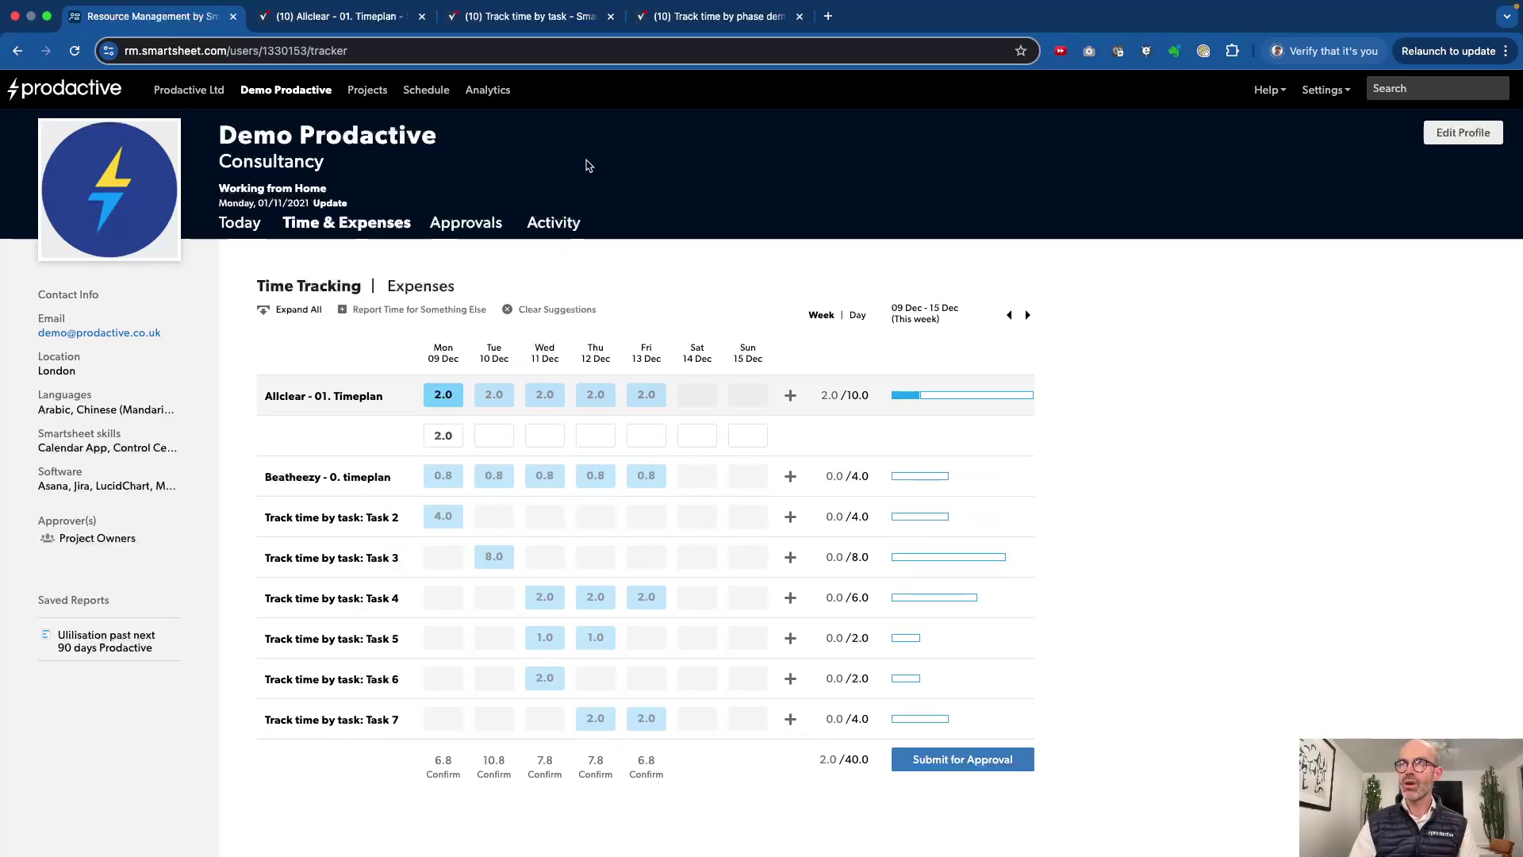
# On the Track time by phase demo sheet, view Phase column choices in the Resource Management panel
pyautogui.click(703, 22)
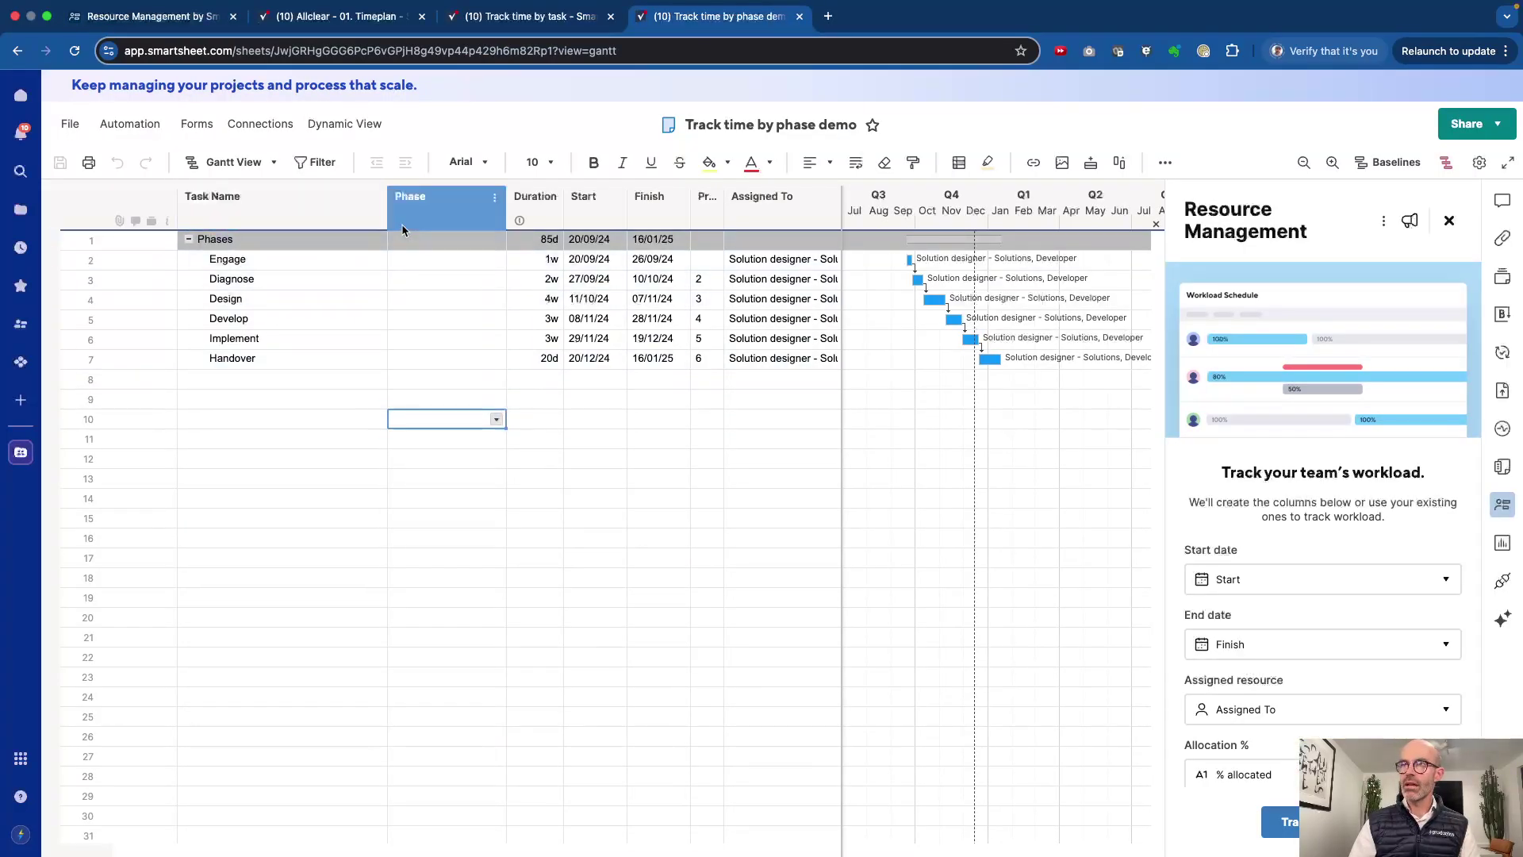
pyautogui.click(429, 221)
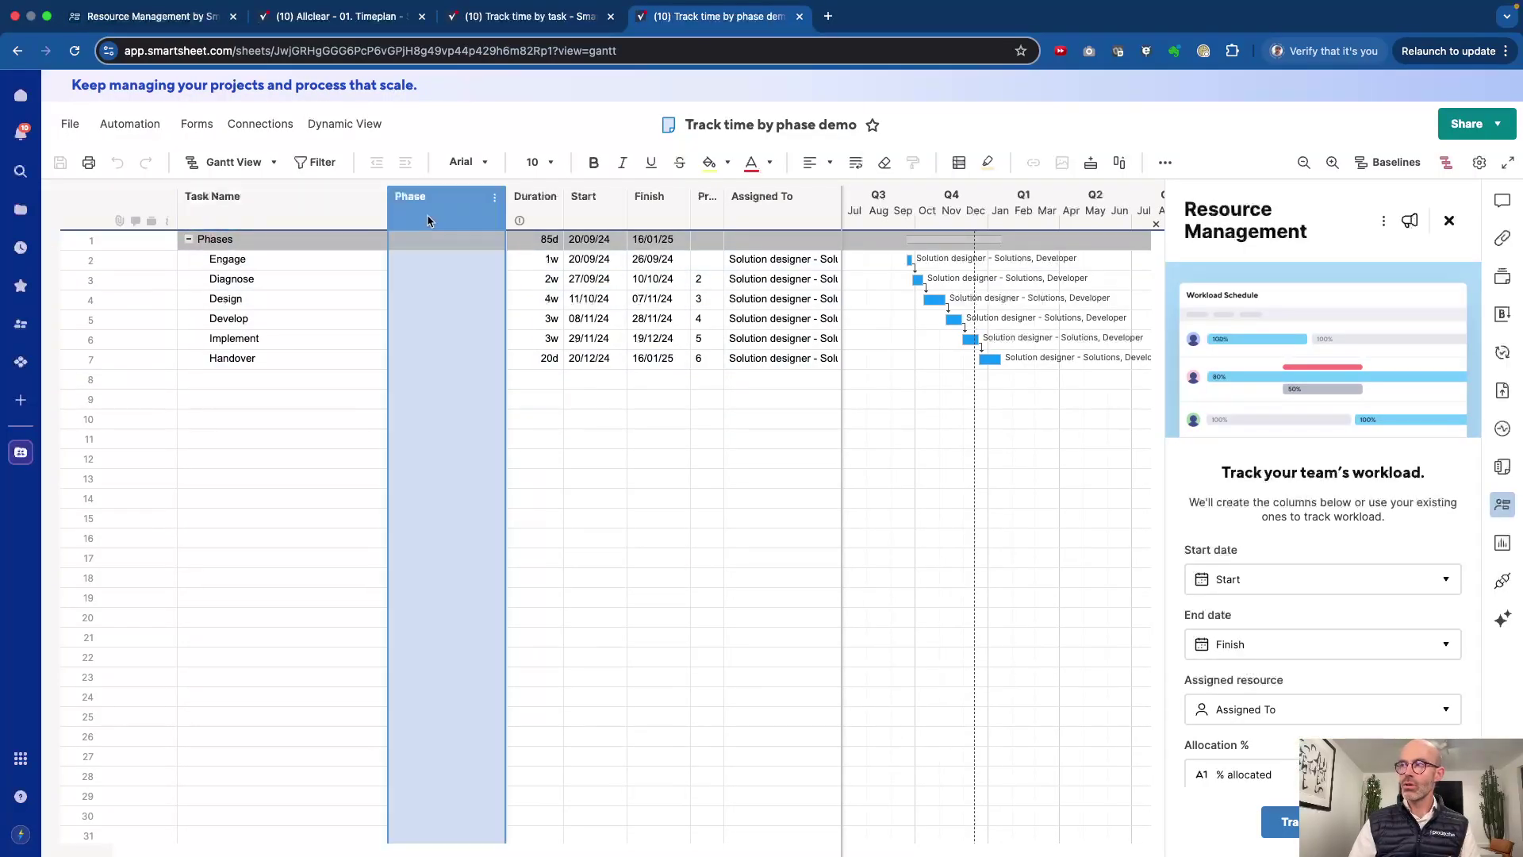
pyautogui.scroll(-5, 1365, 690)
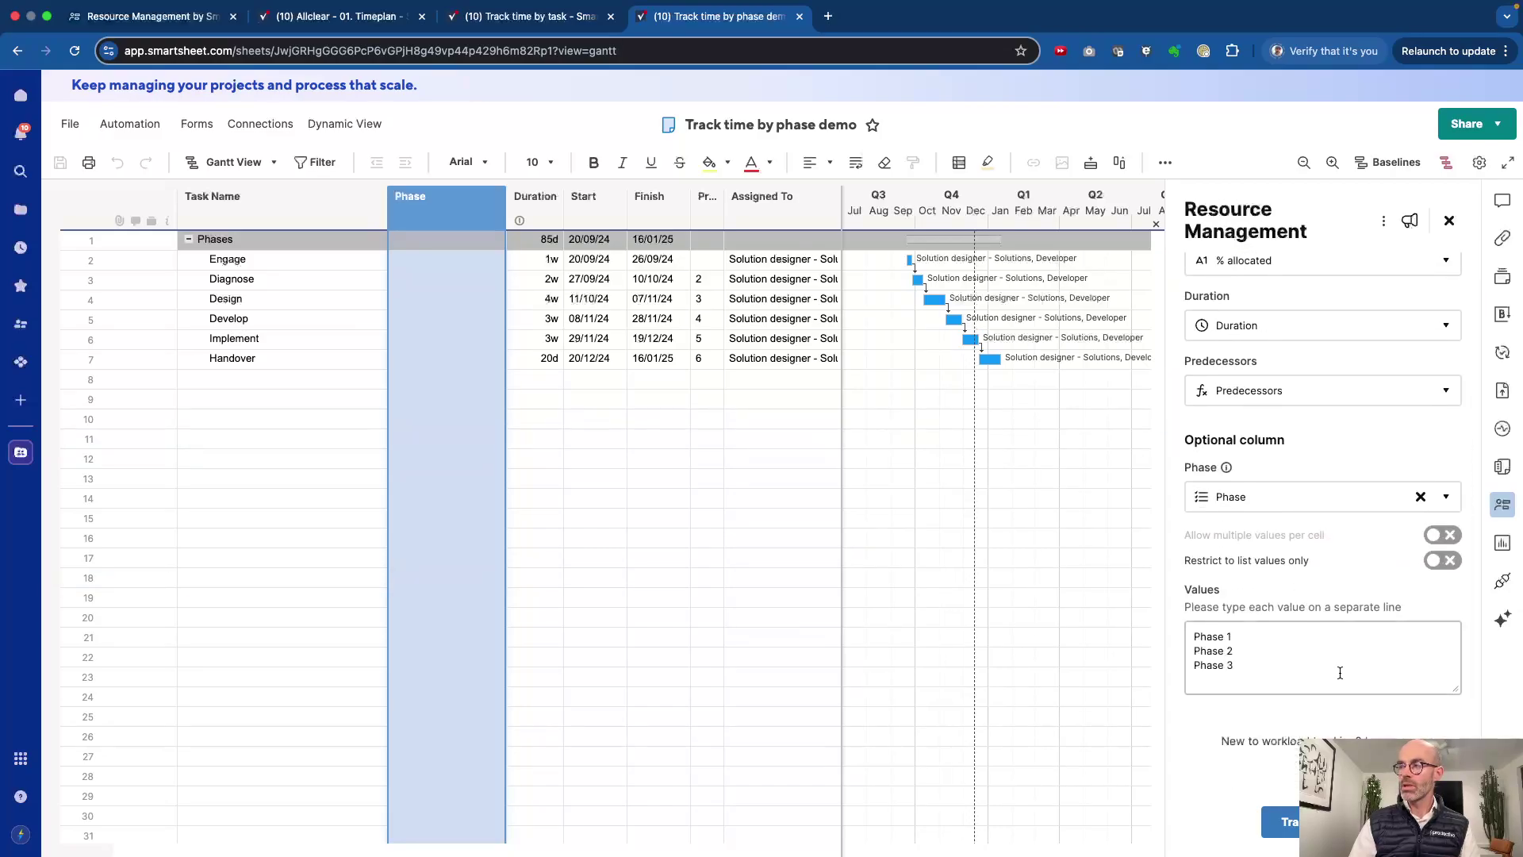
pyautogui.scroll(3, 1340, 670)
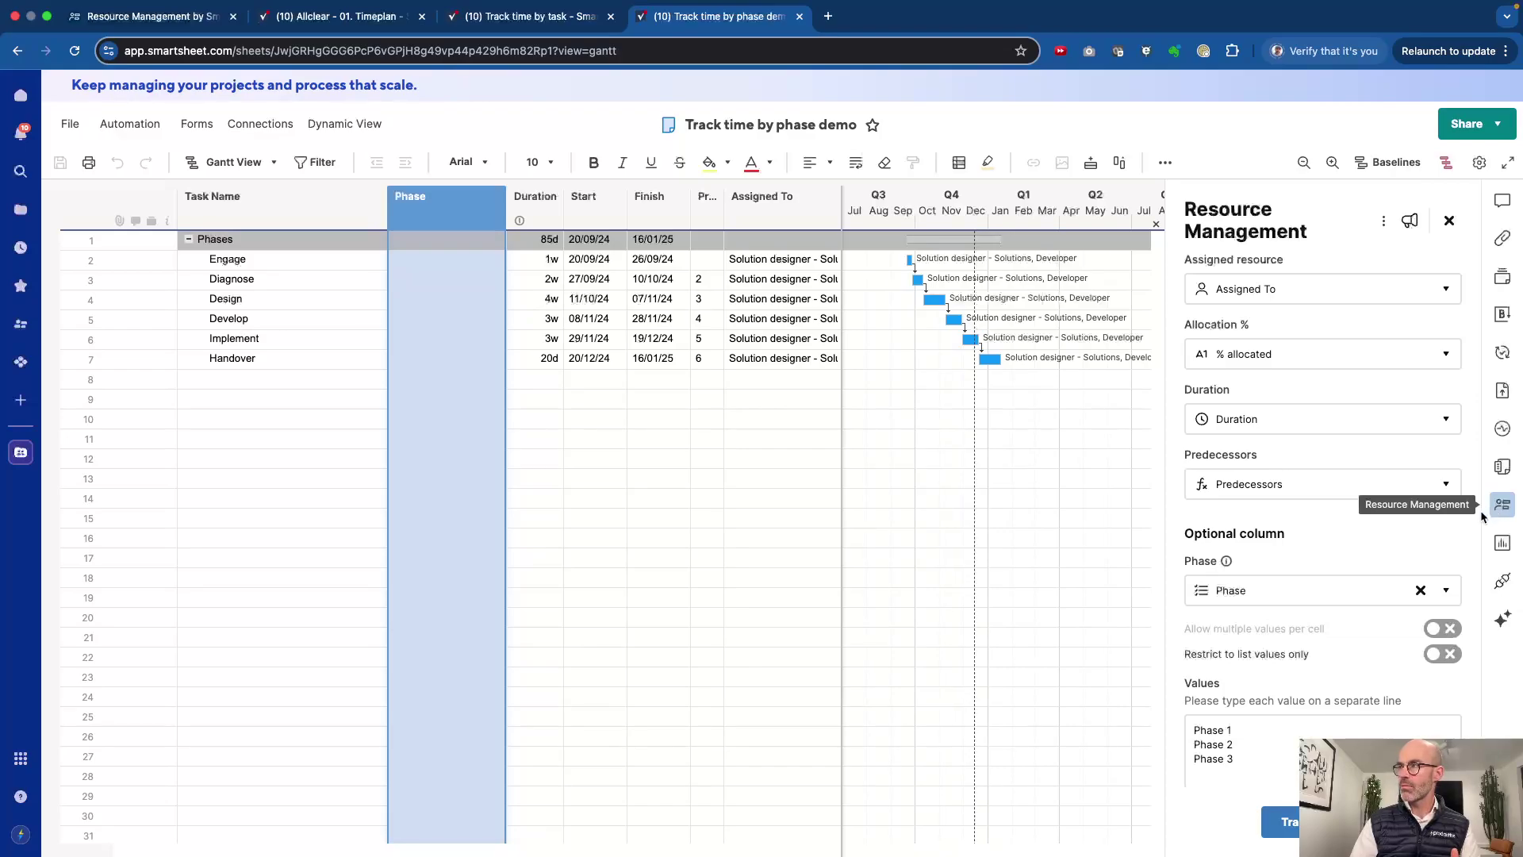
pyautogui.scroll(5, 1341, 541)
pyautogui.scroll(-1, 1341, 541)
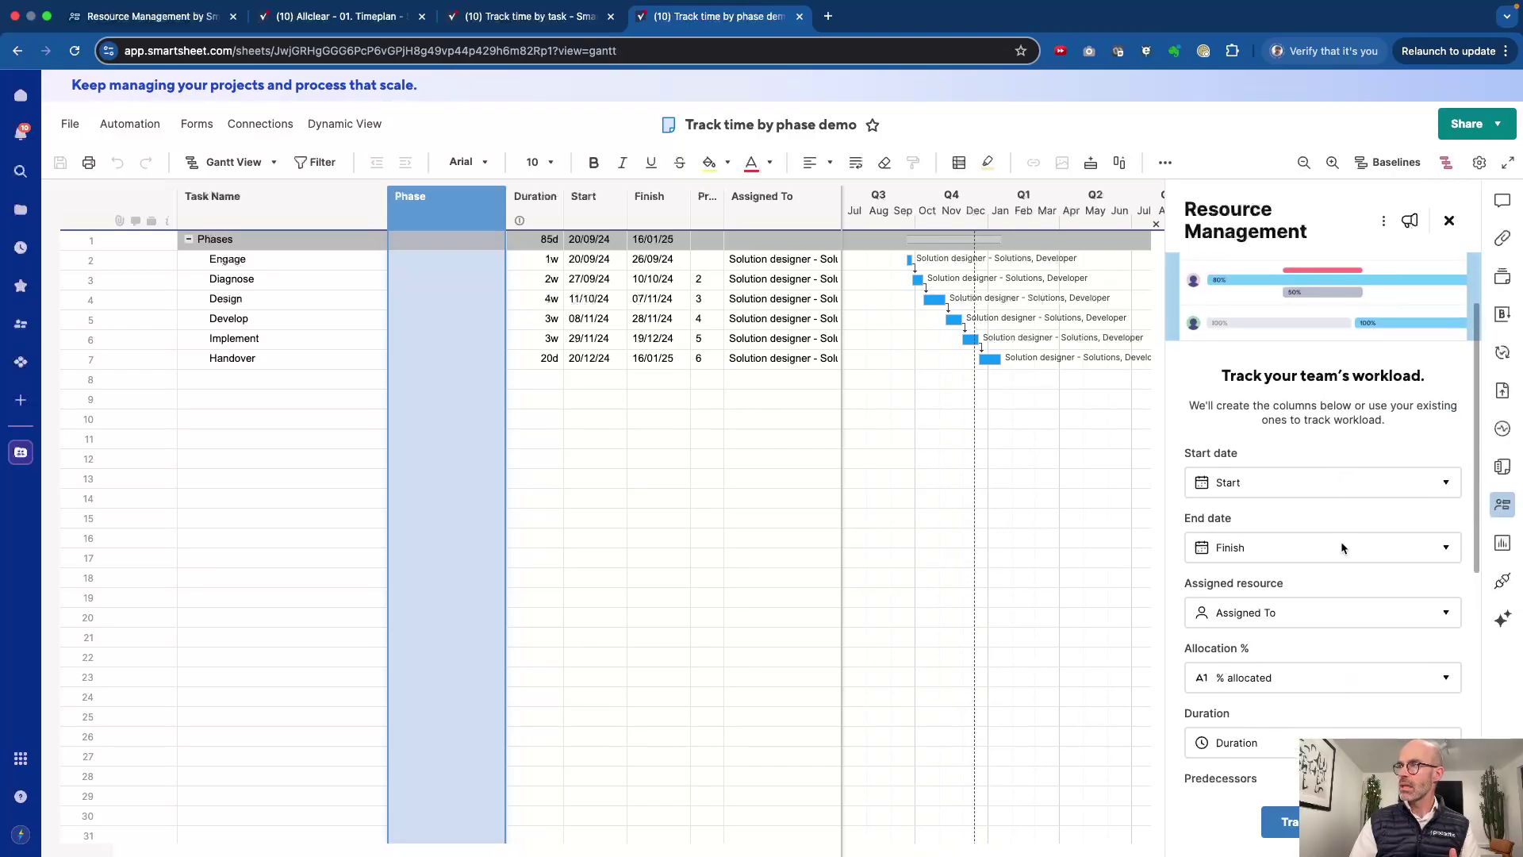
pyautogui.scroll(-5, 1341, 547)
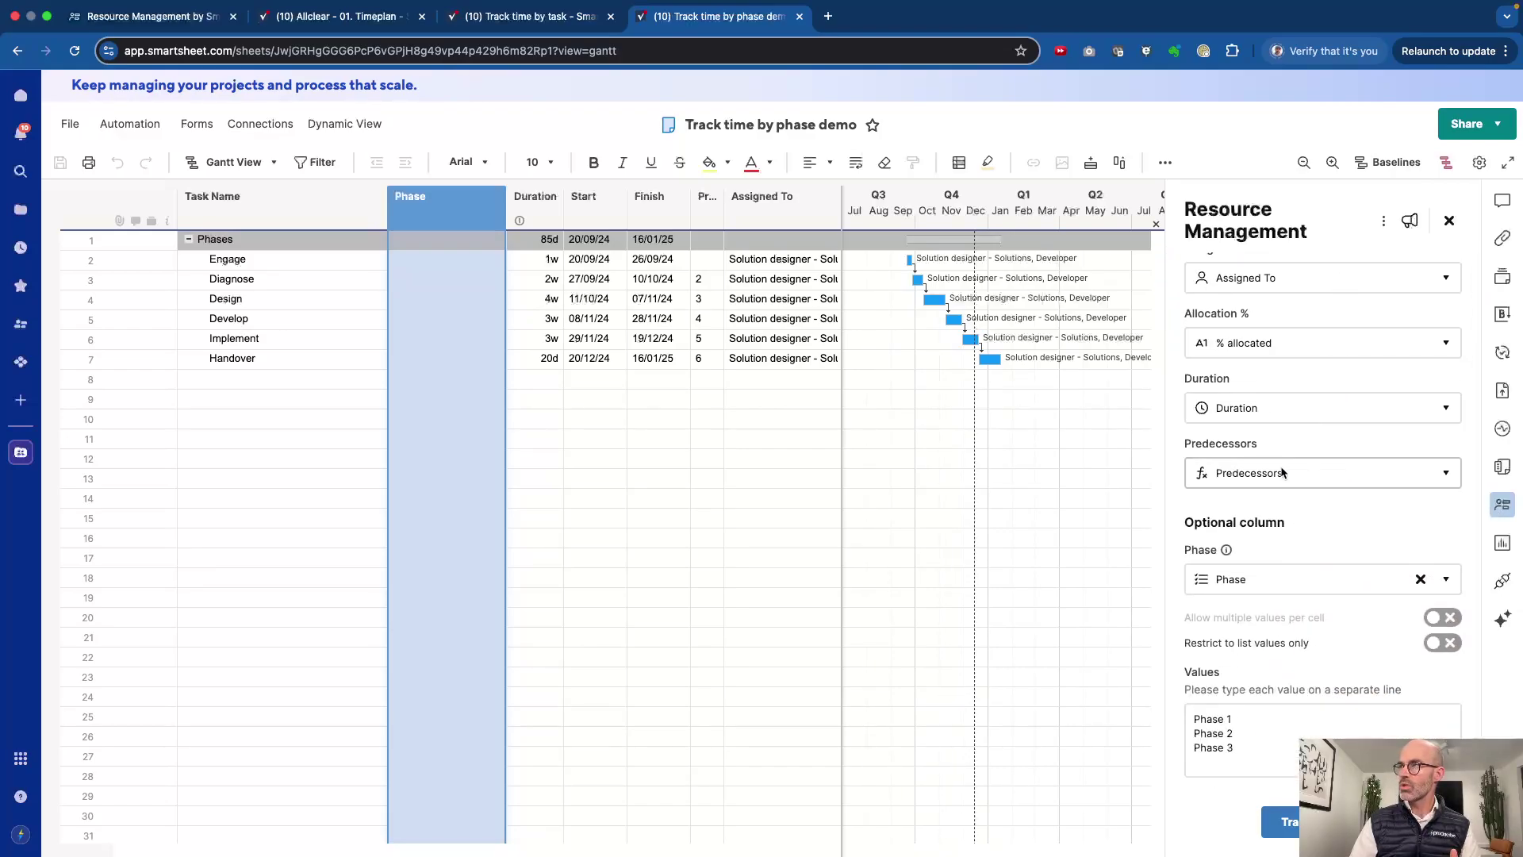
pyautogui.scroll(-1, 1278, 479)
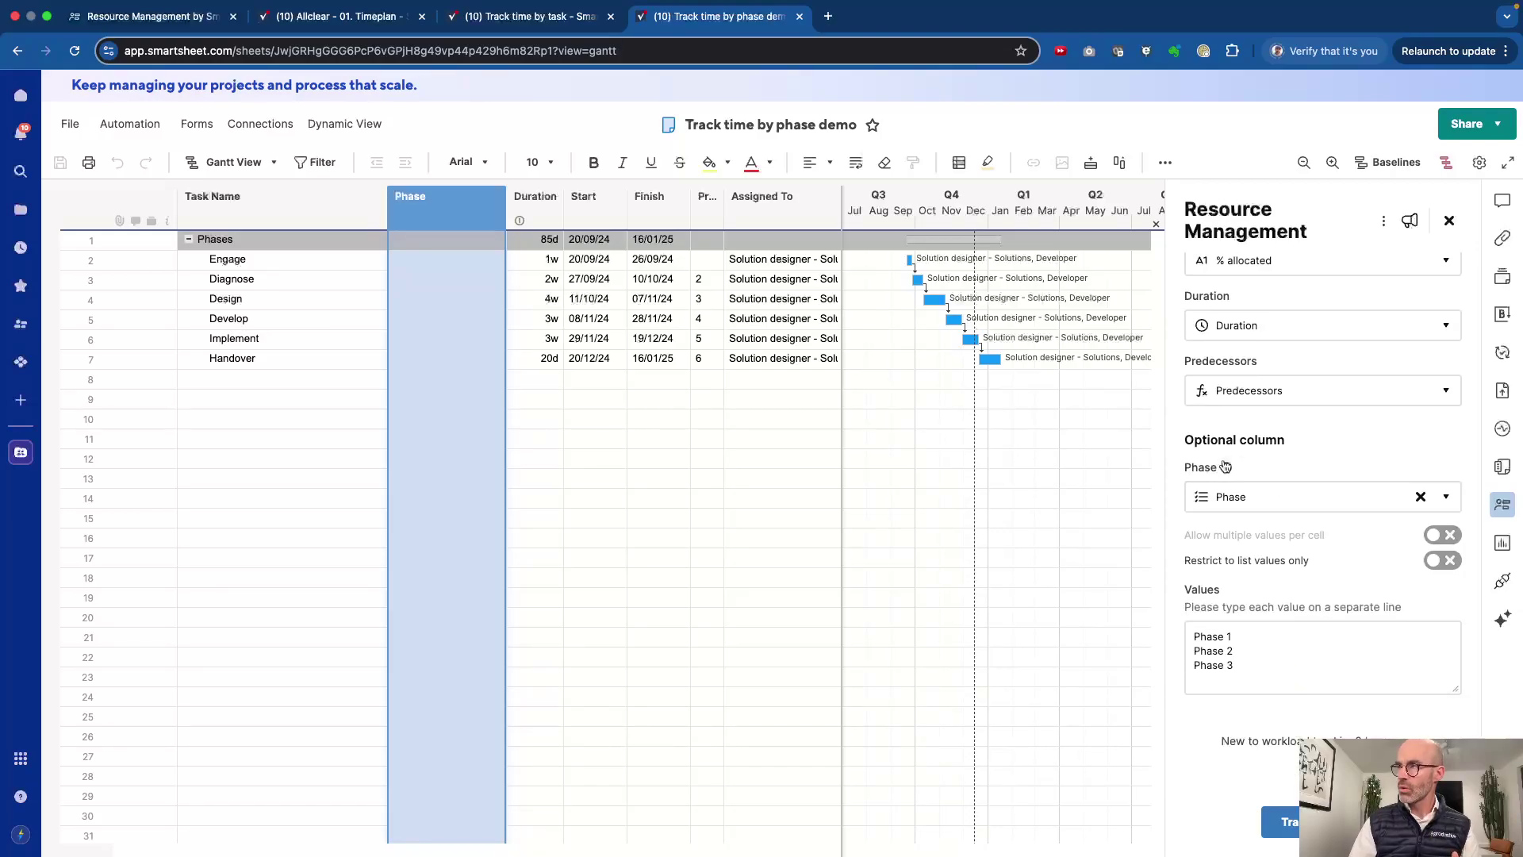
pyautogui.moveTo(1226, 466)
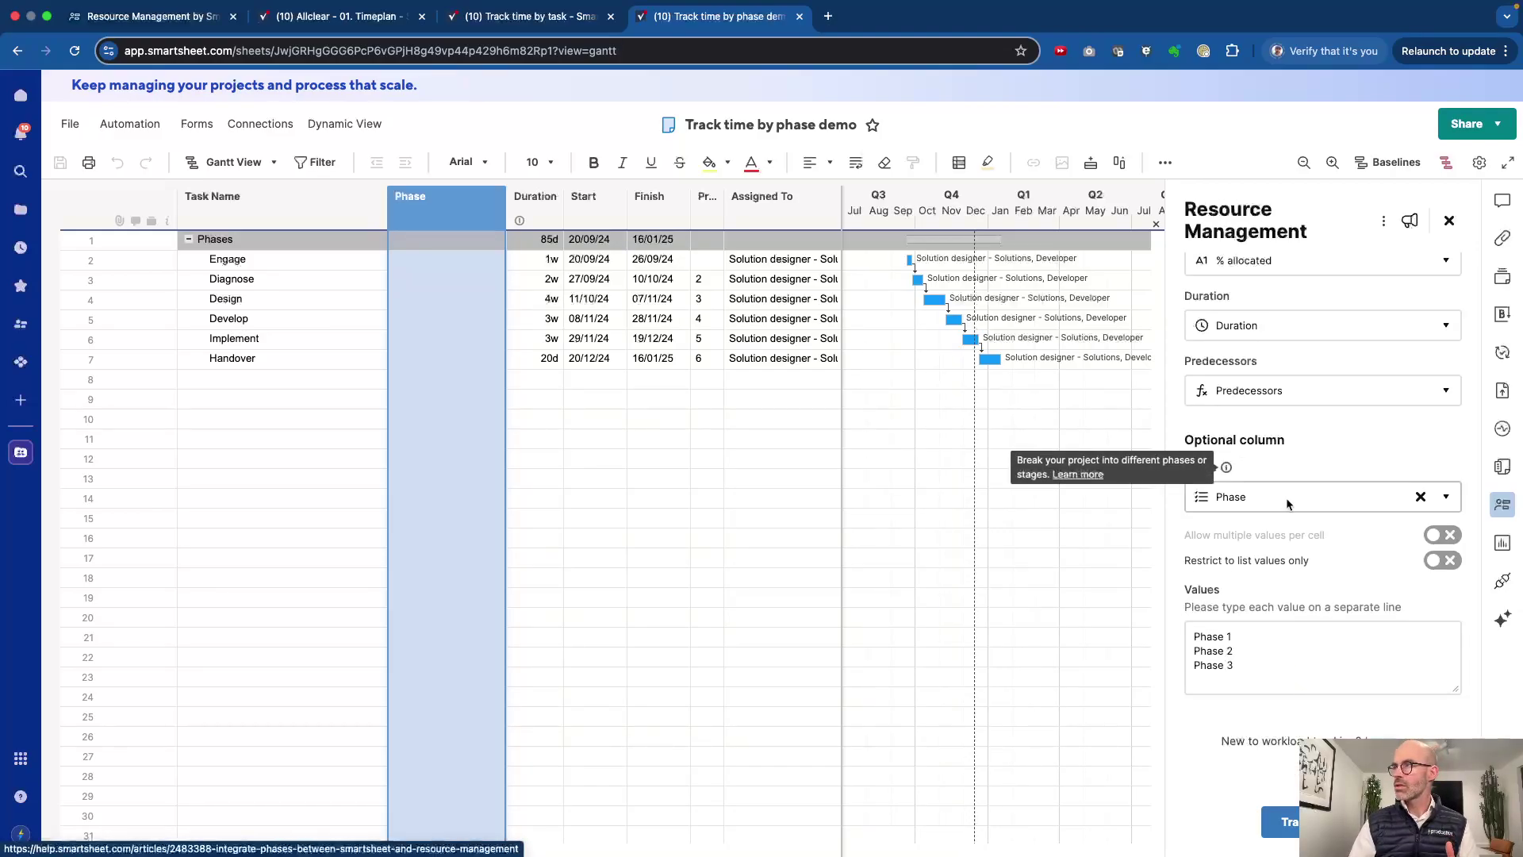
pyautogui.click(1446, 500)
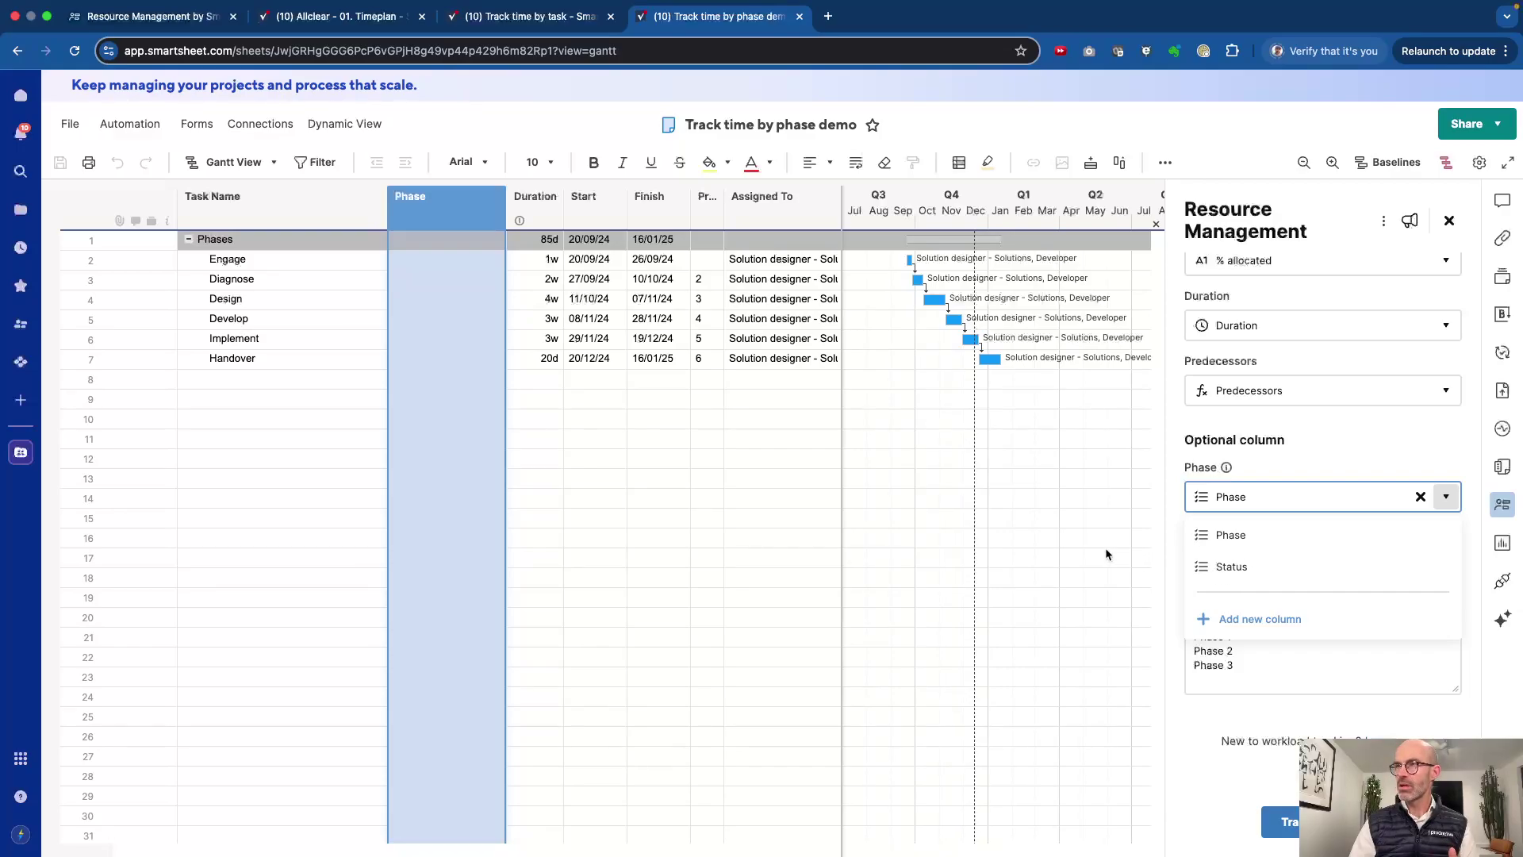
# Review the Phase column properties and Engage row's Phase cell, then go to Track time by task
pyautogui.doubleClick(441, 217)
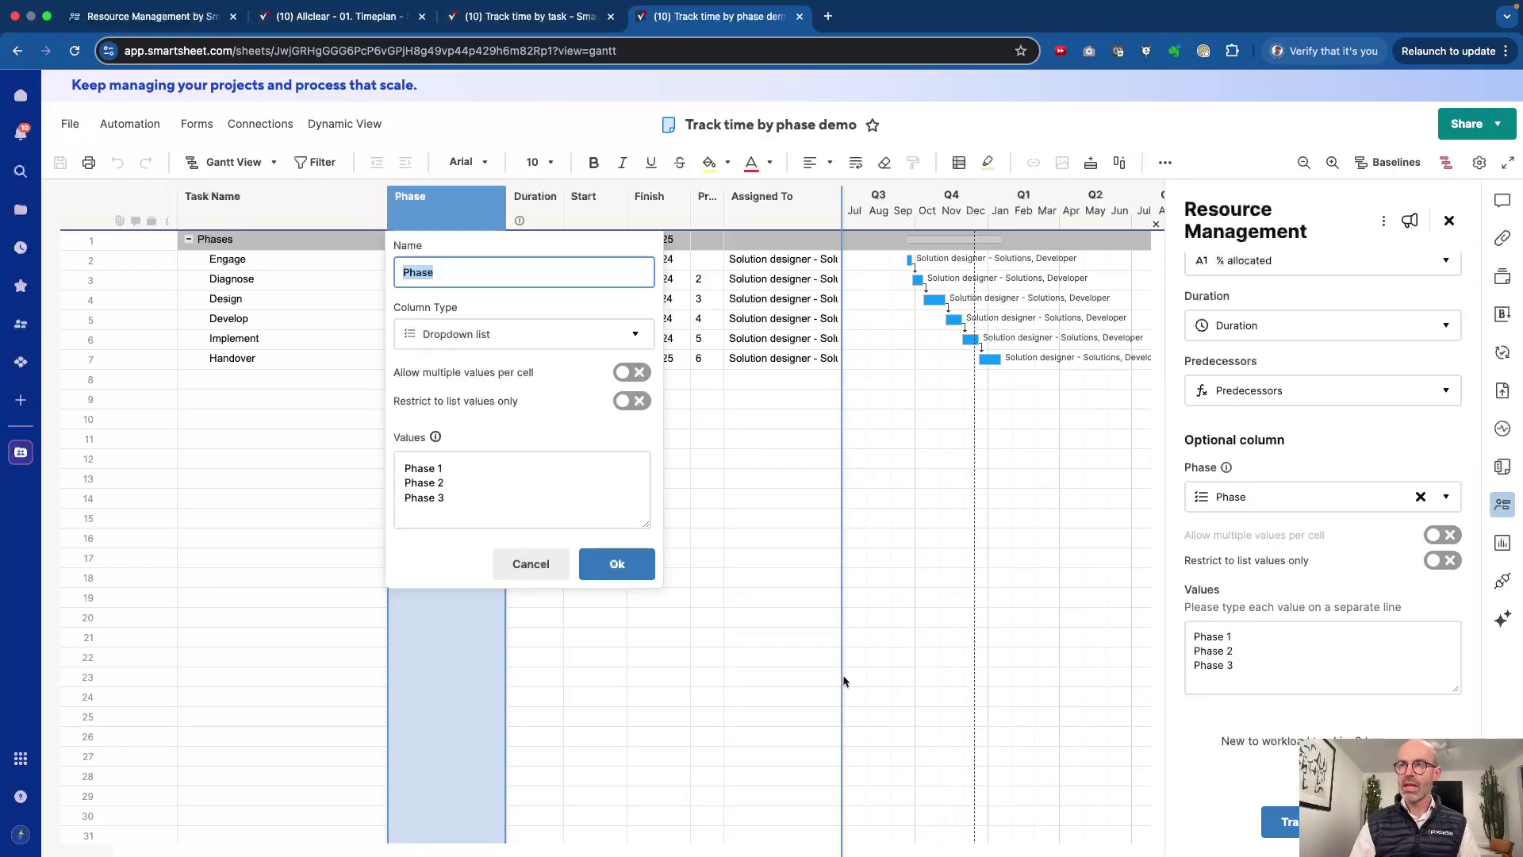
pyautogui.click(574, 652)
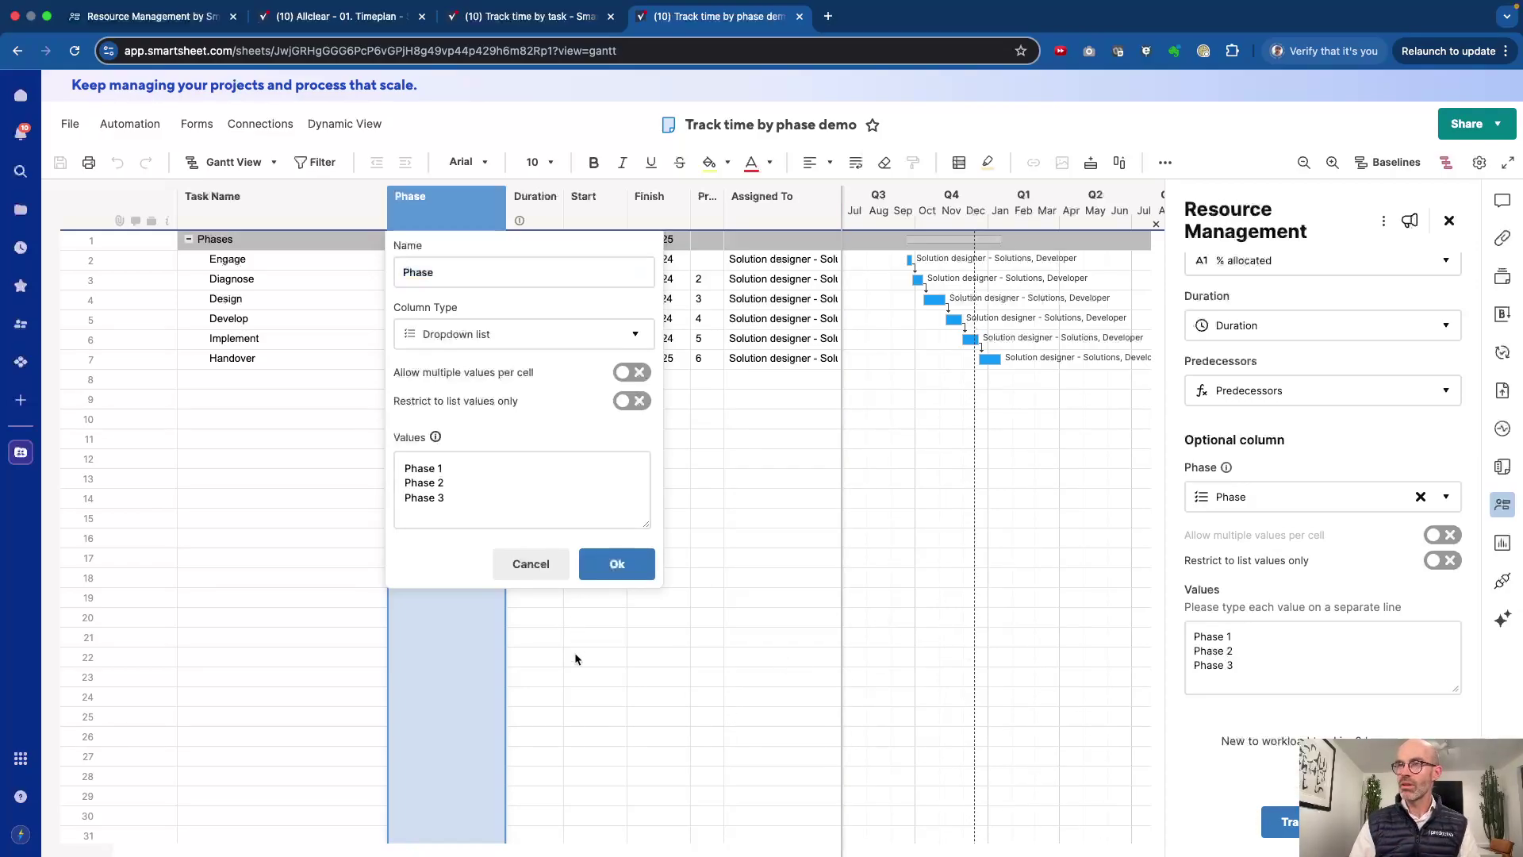
pyautogui.click(433, 262)
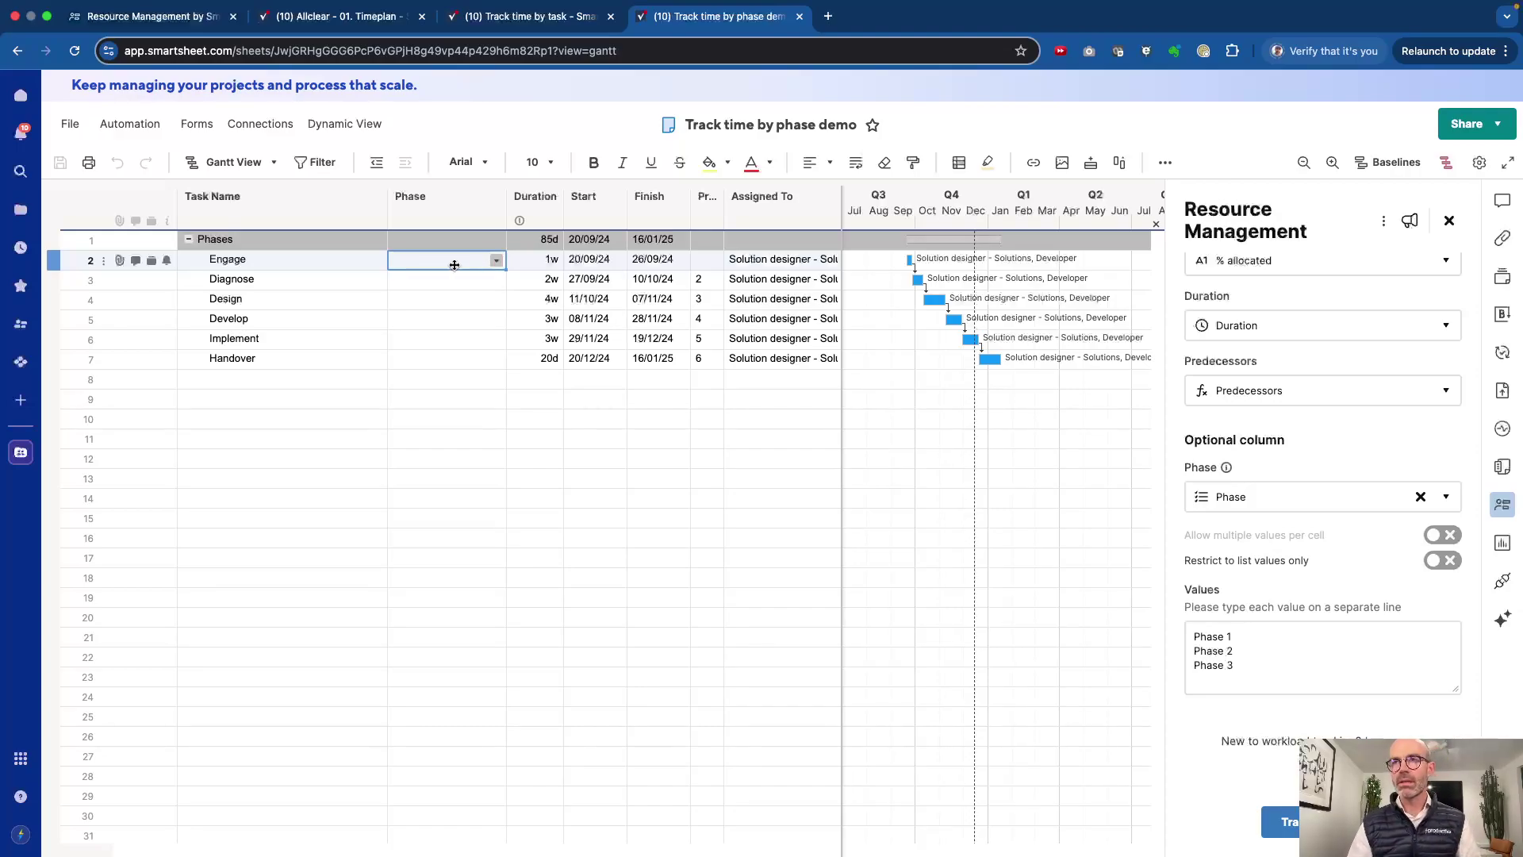
pyautogui.click(442, 220)
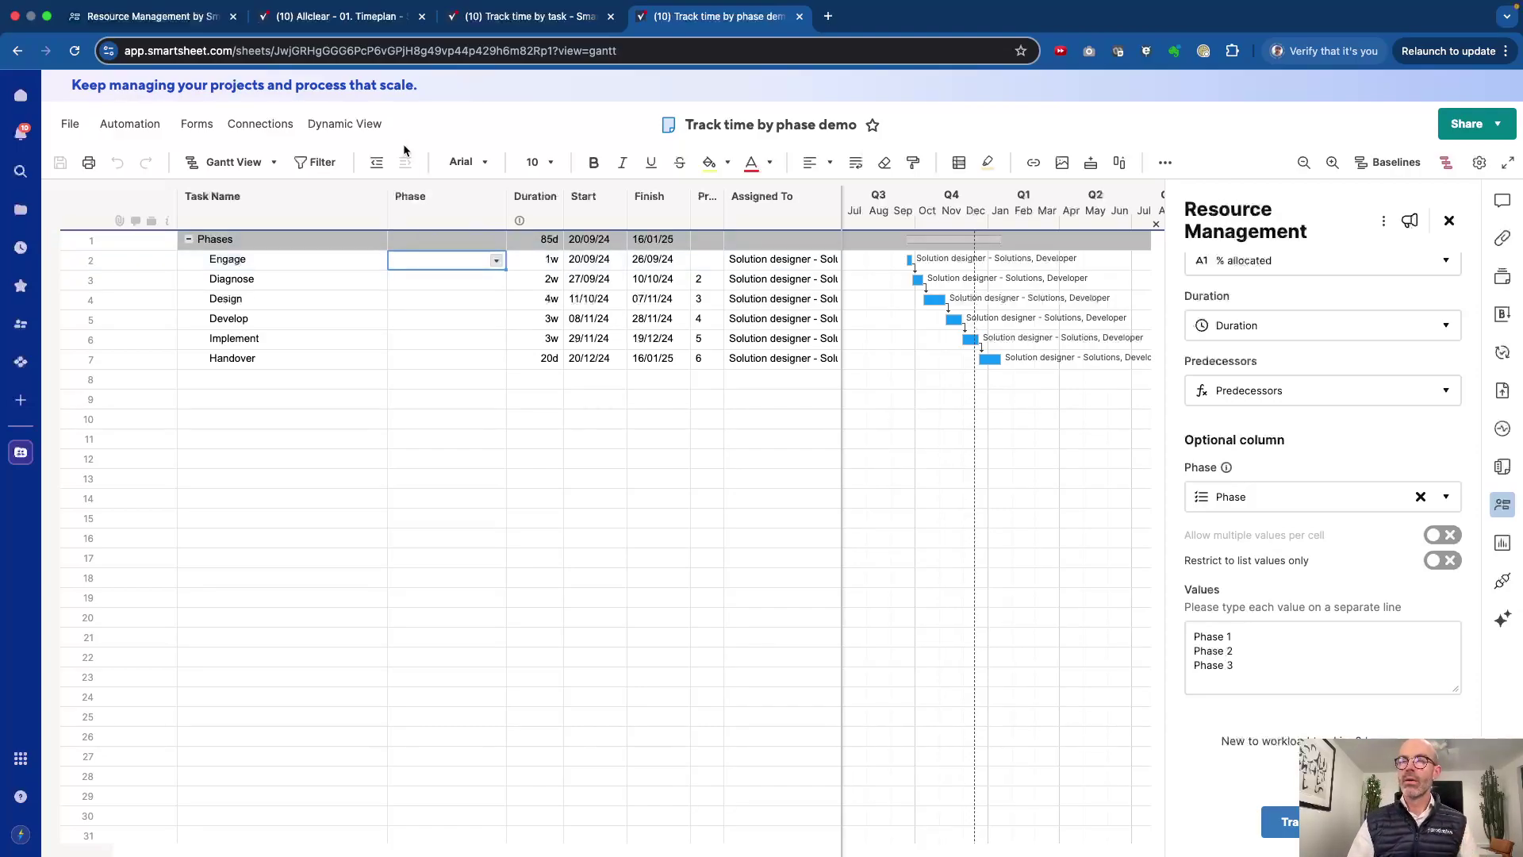
pyautogui.click(524, 24)
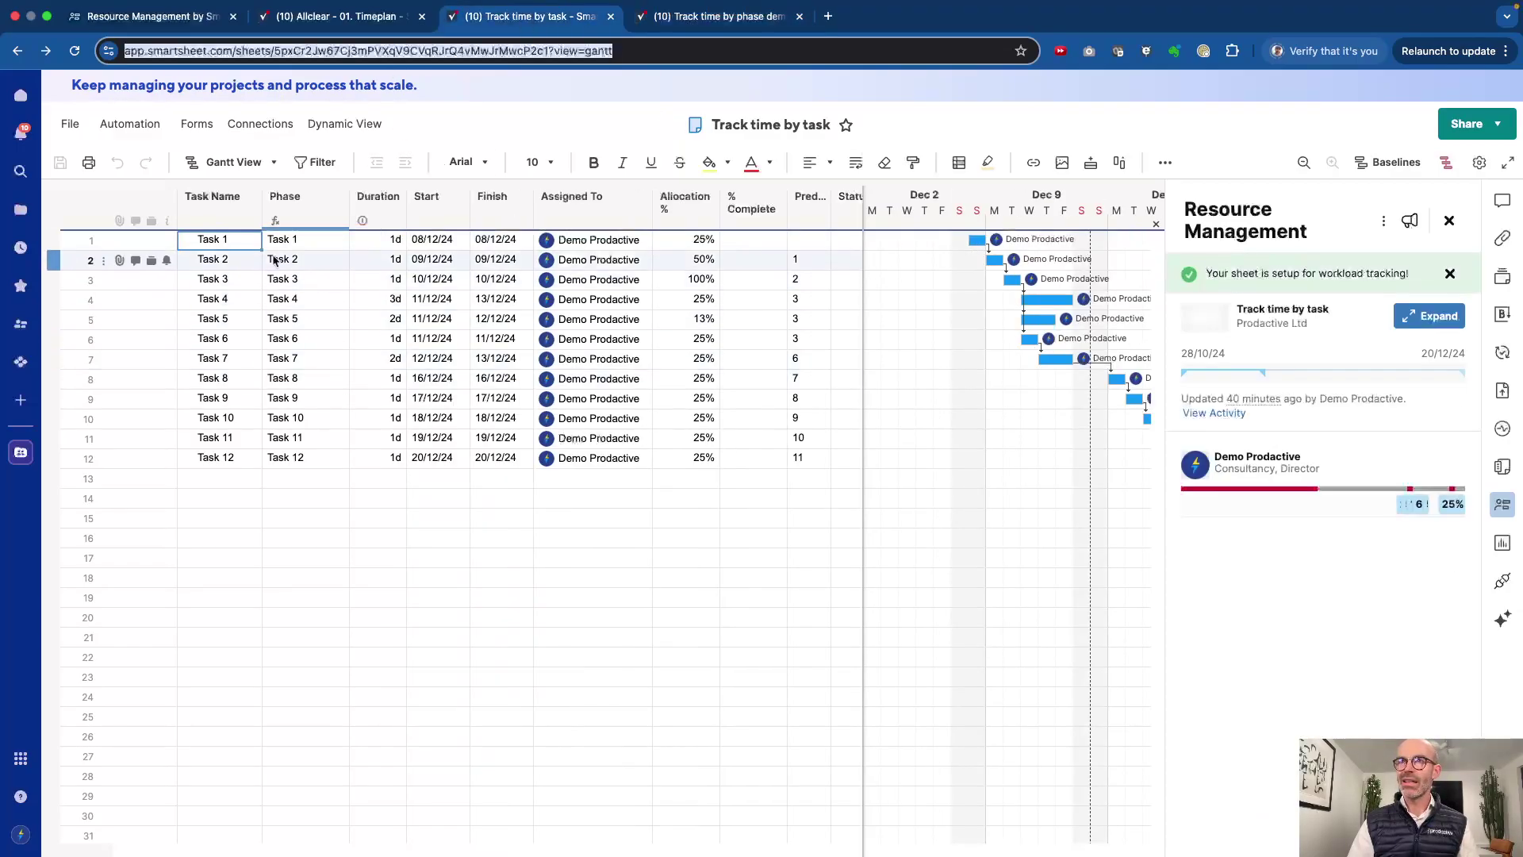
# Inspect the Phase column's formula, dismiss the workload tracking banner, and return to Time Tracking
pyautogui.doubleClick(302, 205)
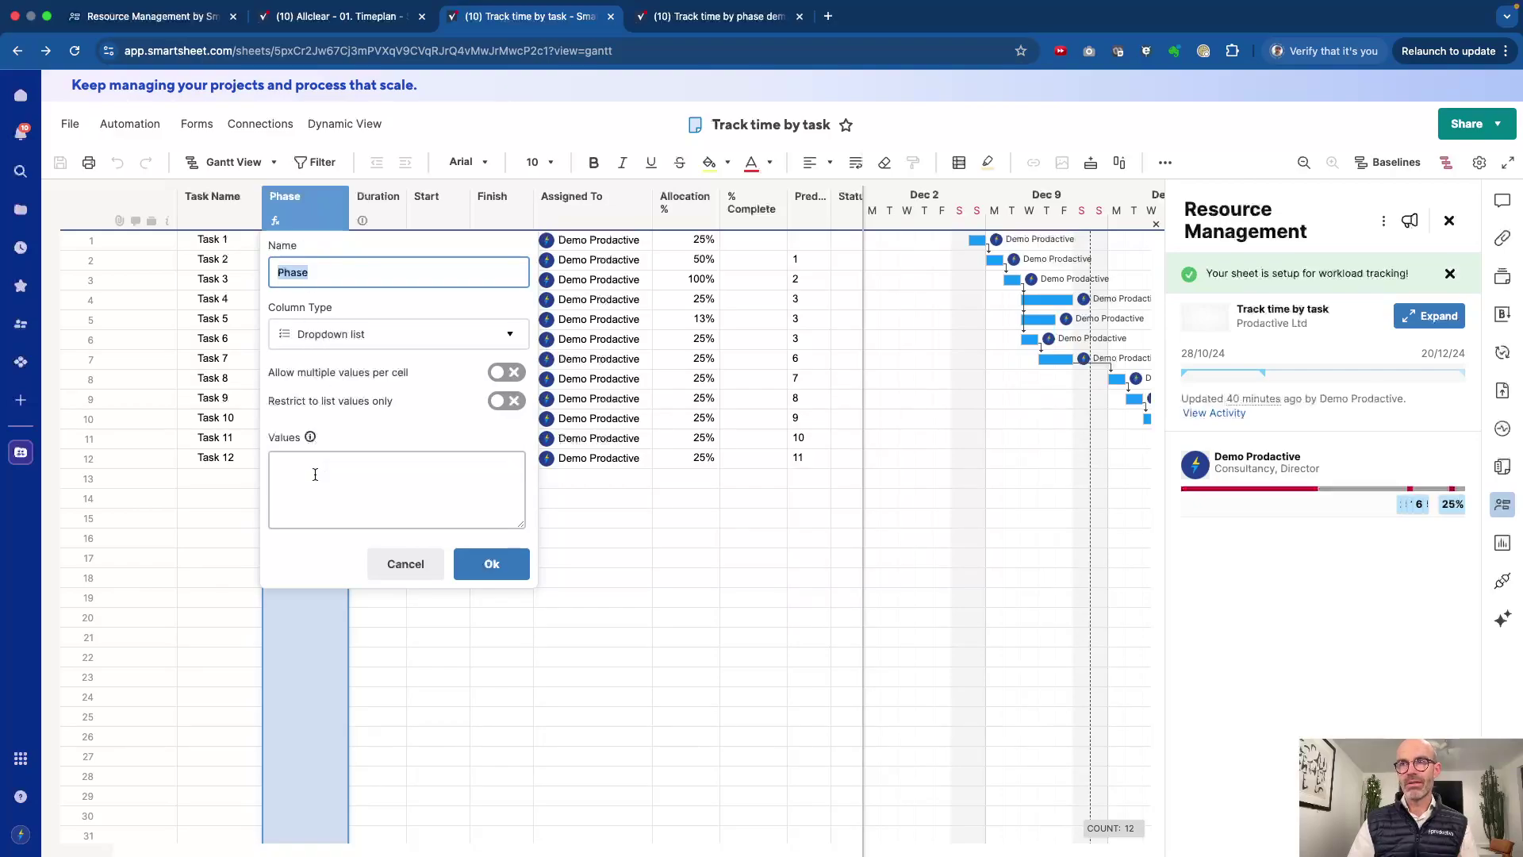
pyautogui.click(406, 571)
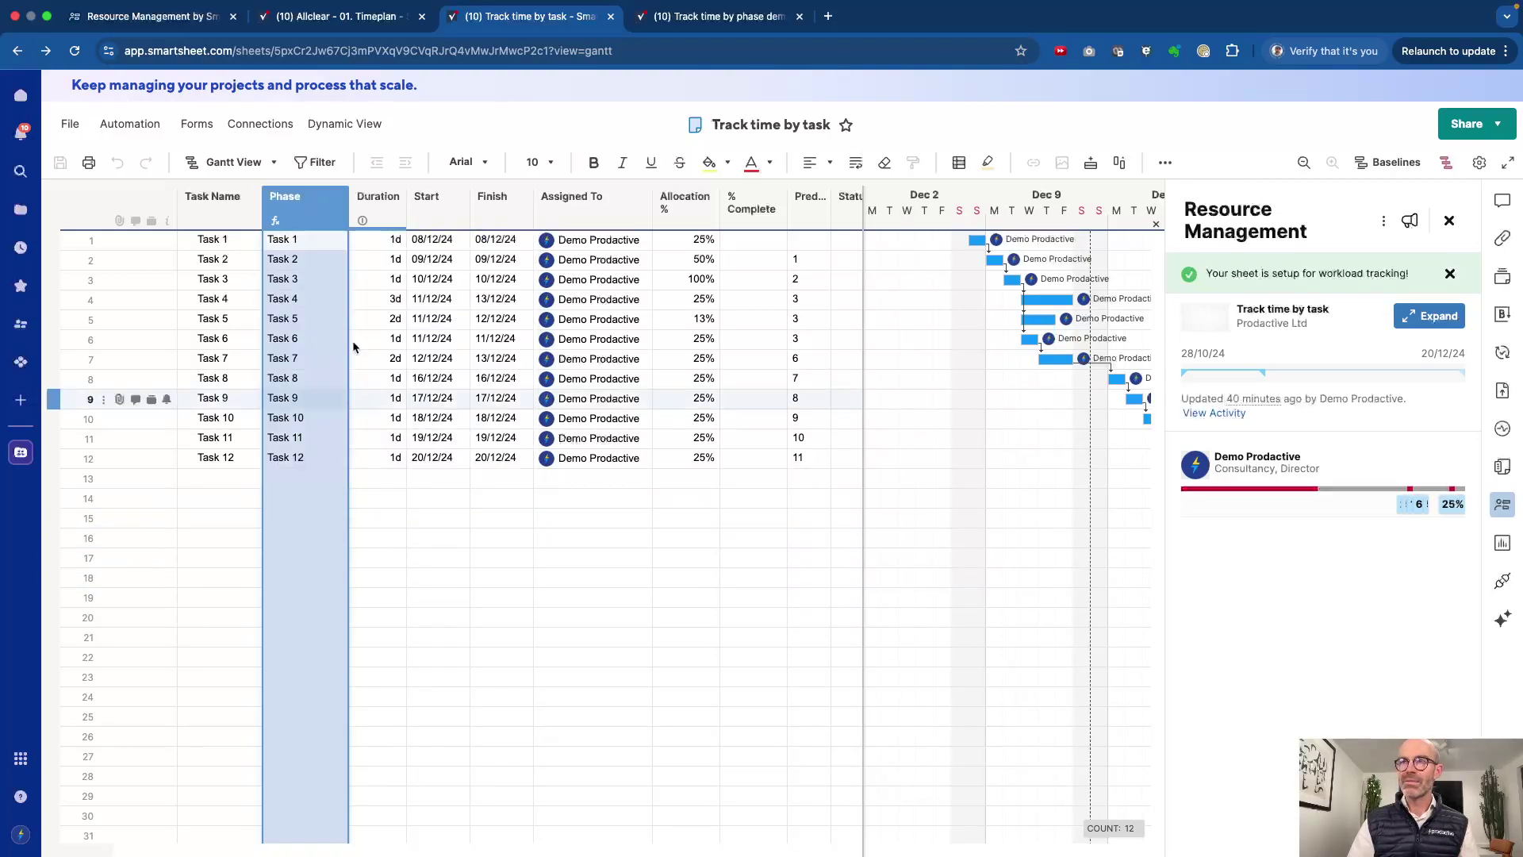
pyautogui.click(304, 240)
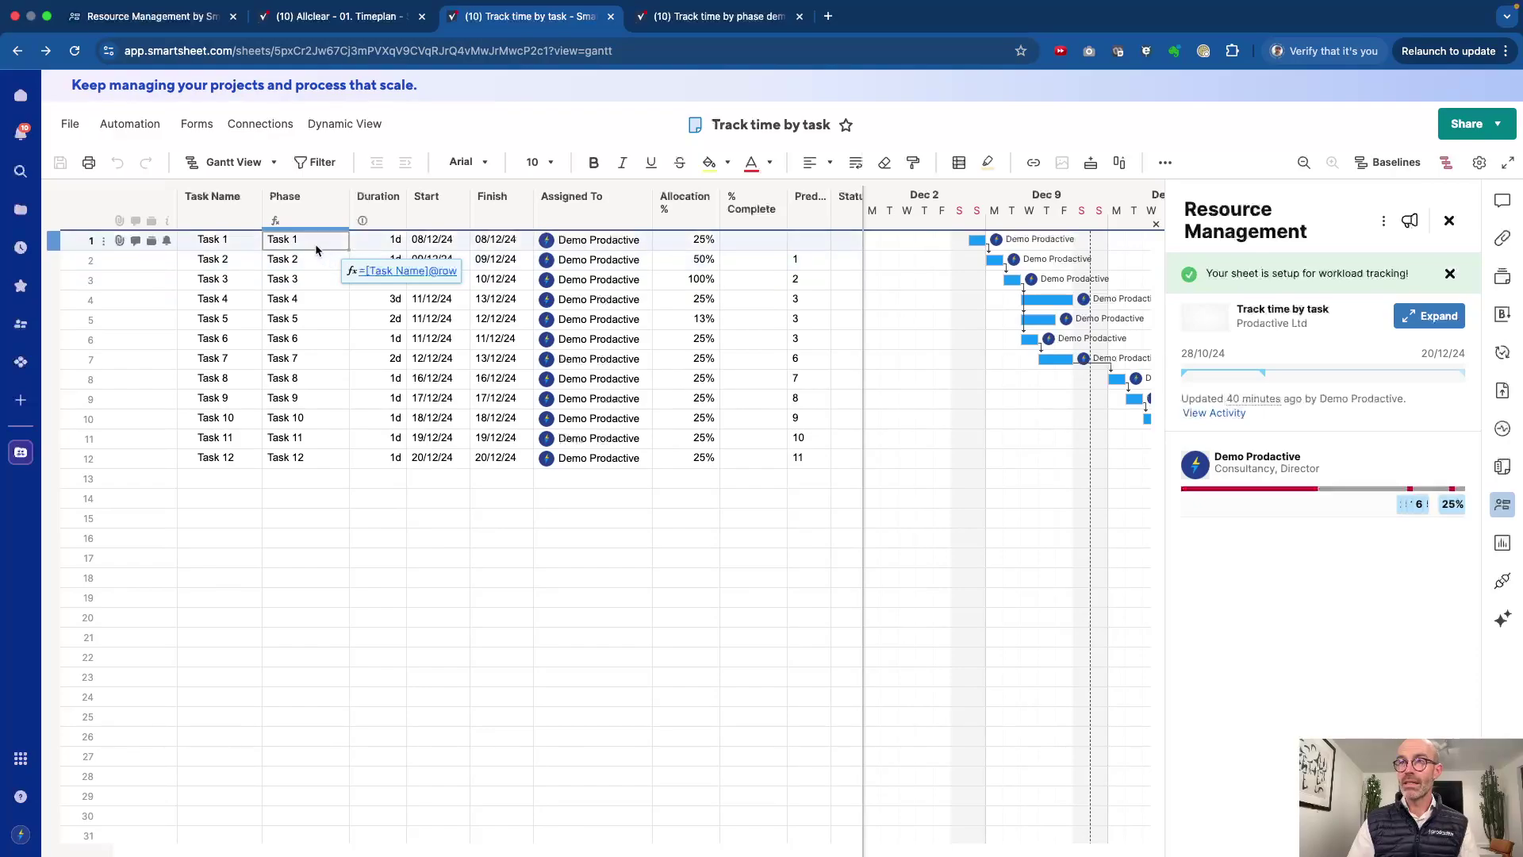
pyautogui.click(215, 221)
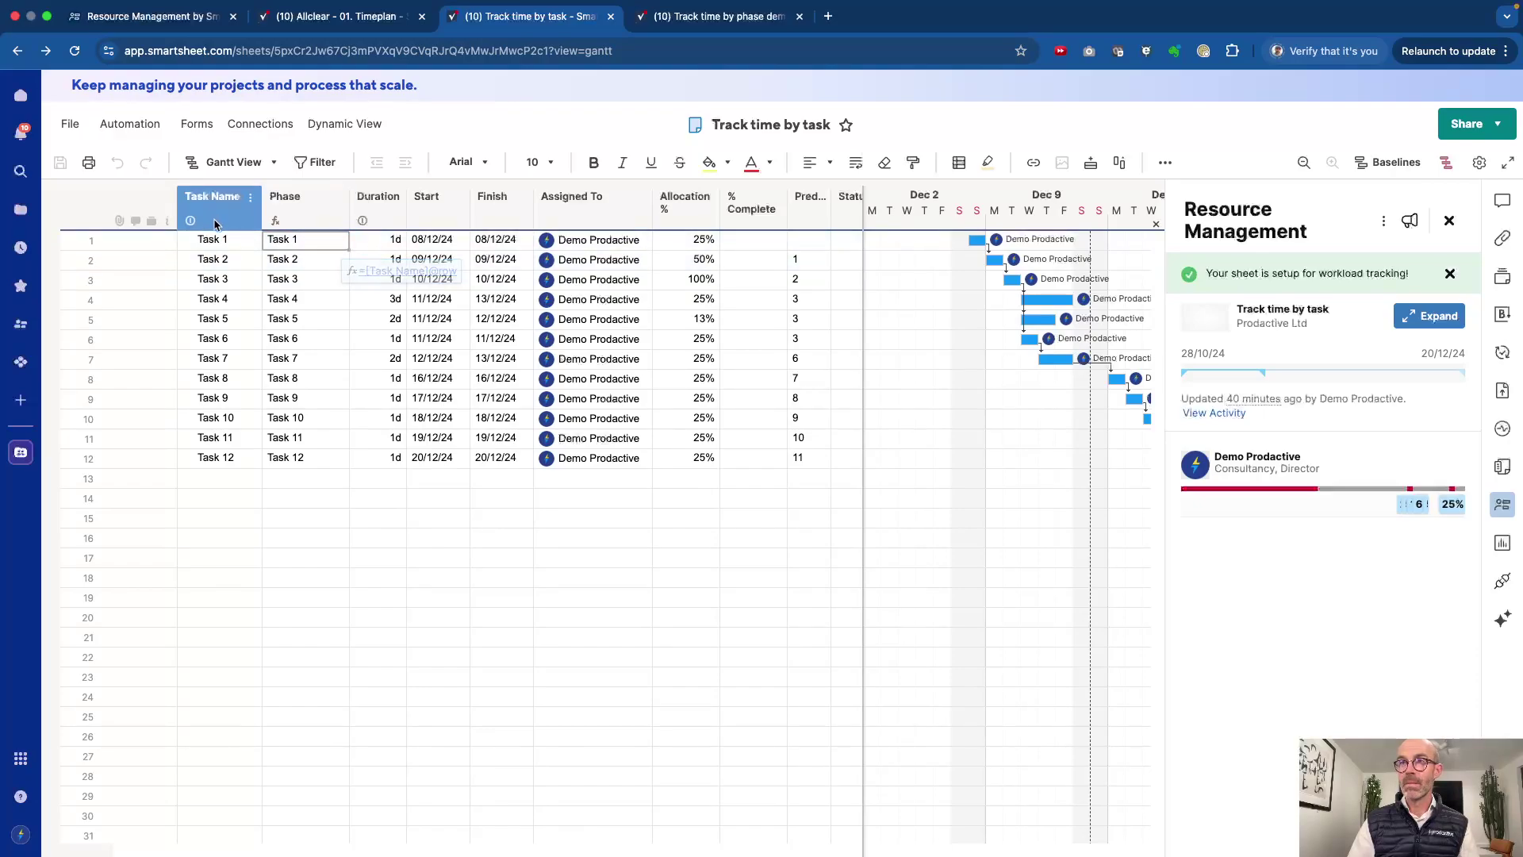
pyautogui.press('Escape')
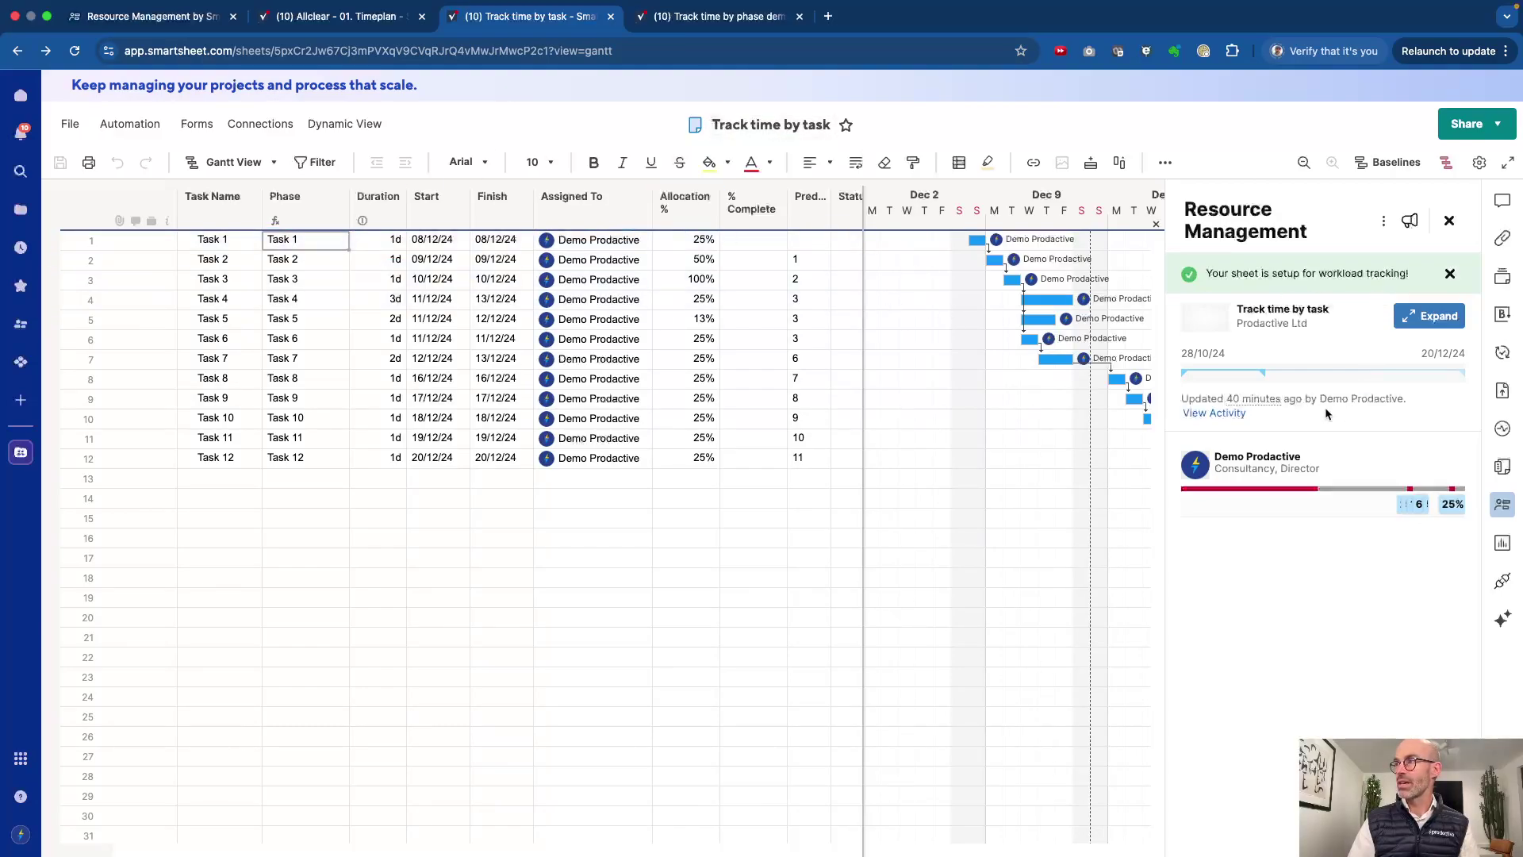
pyautogui.click(1450, 274)
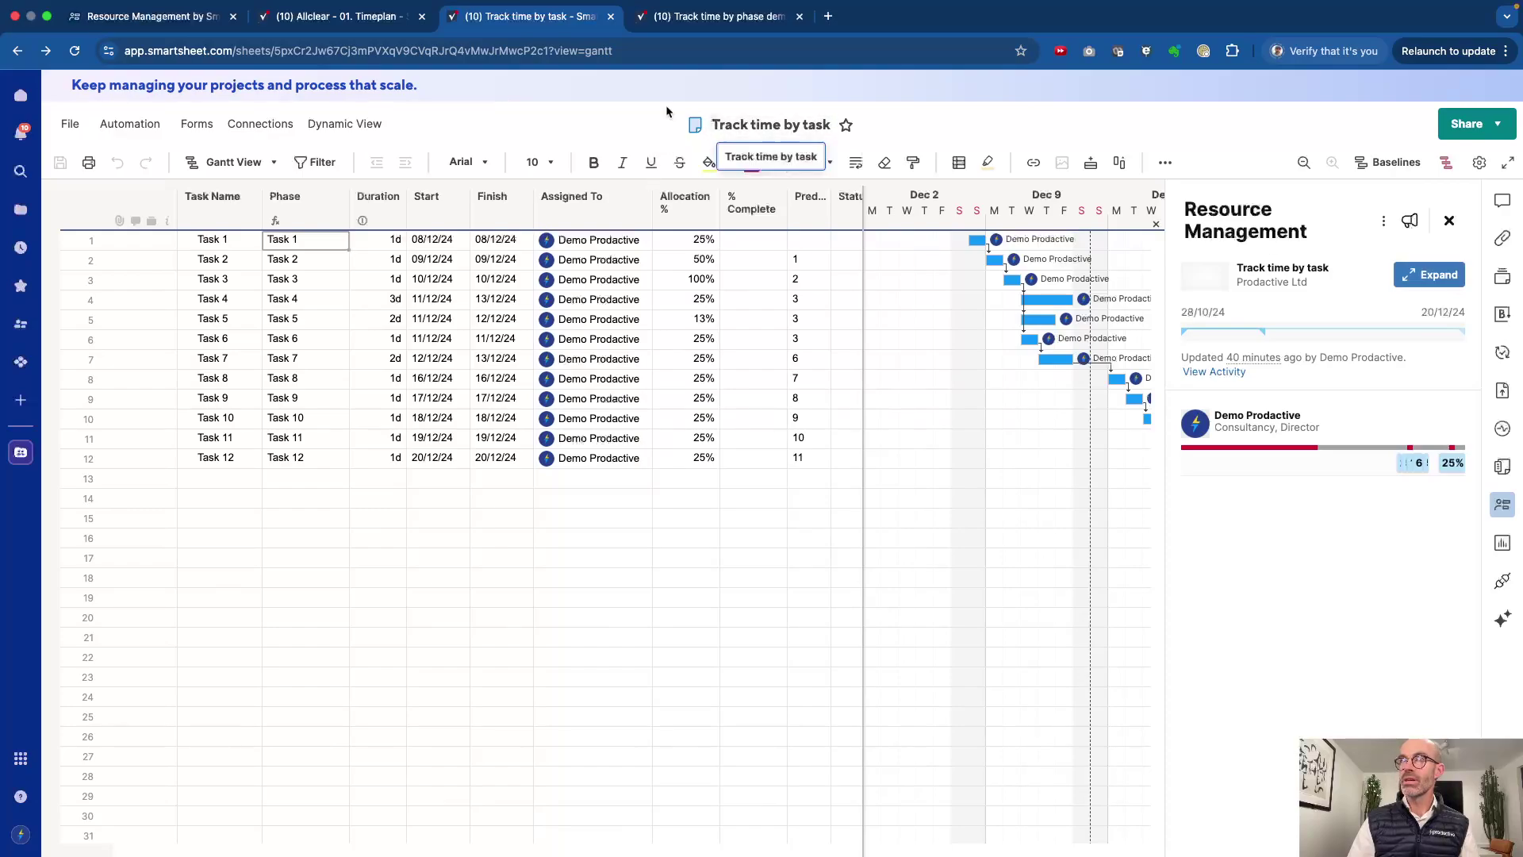
pyautogui.click(169, 19)
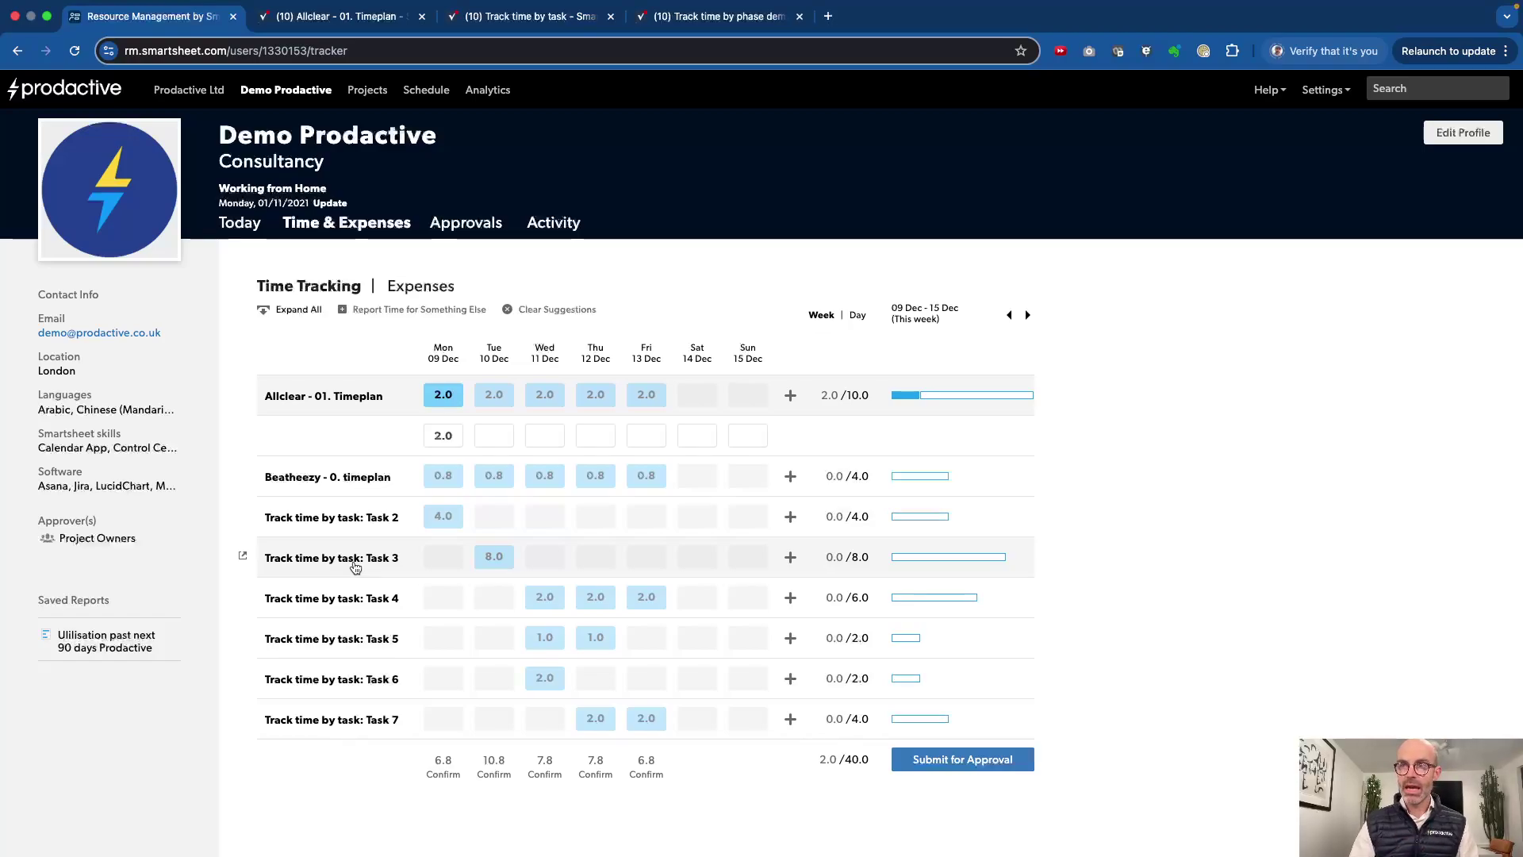
# Log 3 hours Monday on Task 2 and 6 hours Tuesday on Task 3
pyautogui.click(379, 522)
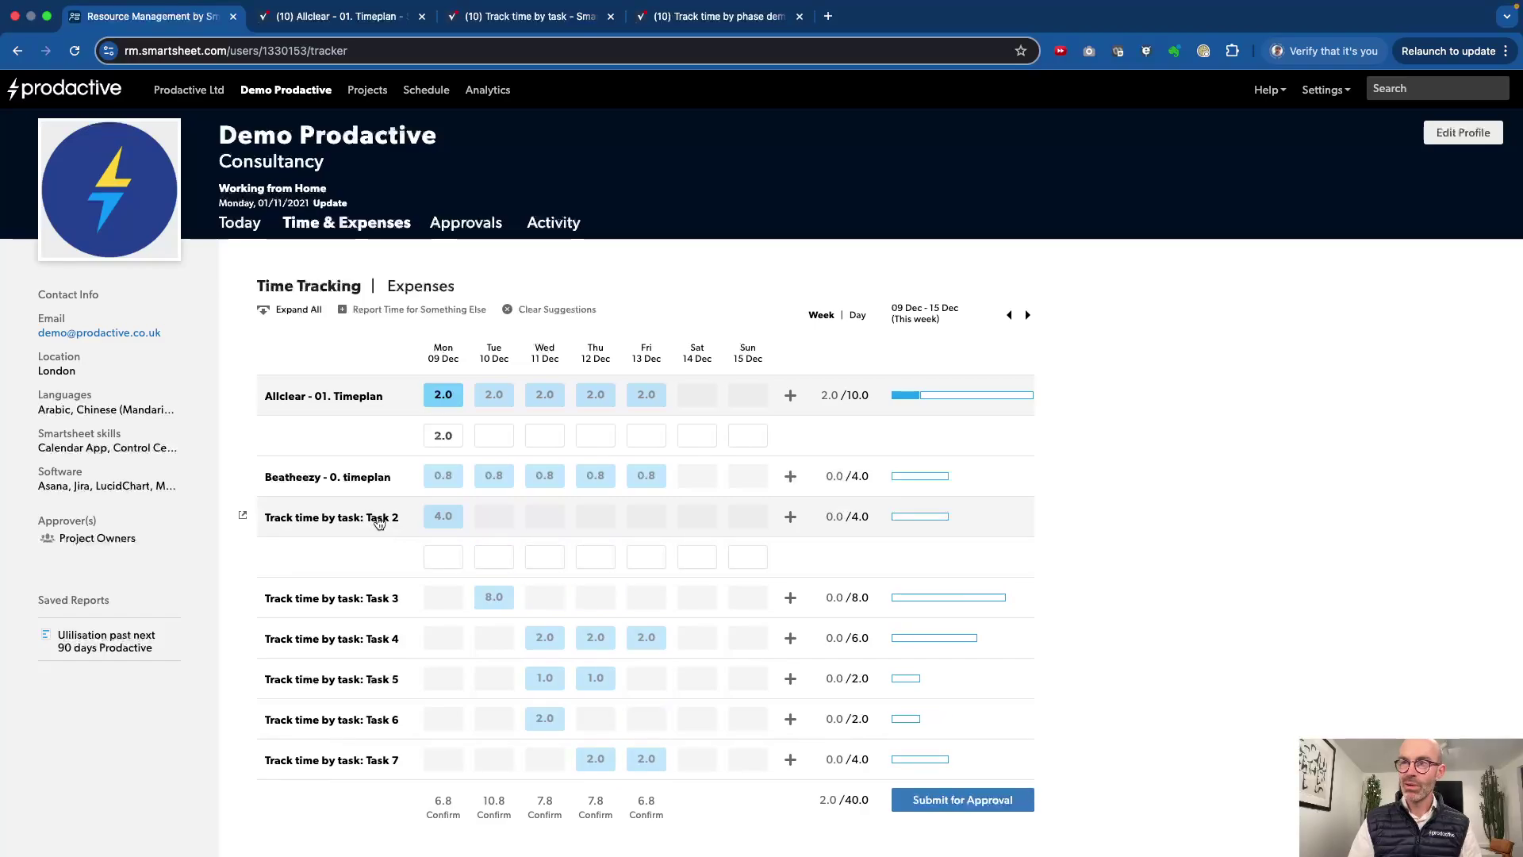
pyautogui.click(446, 556)
pyautogui.write('3')
pyautogui.press('Return')
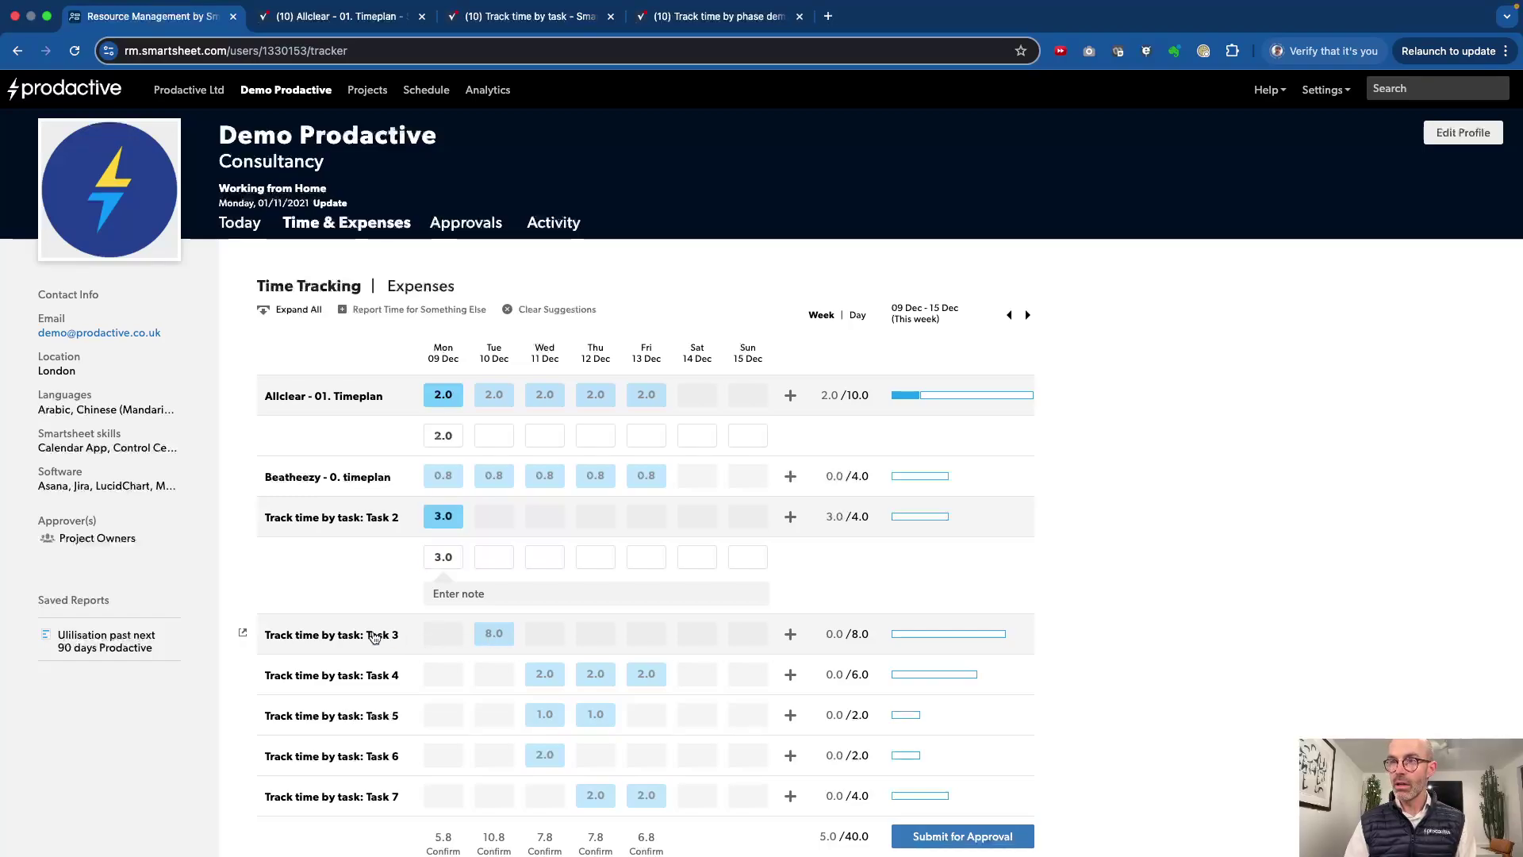
pyautogui.click(373, 637)
pyautogui.click(495, 636)
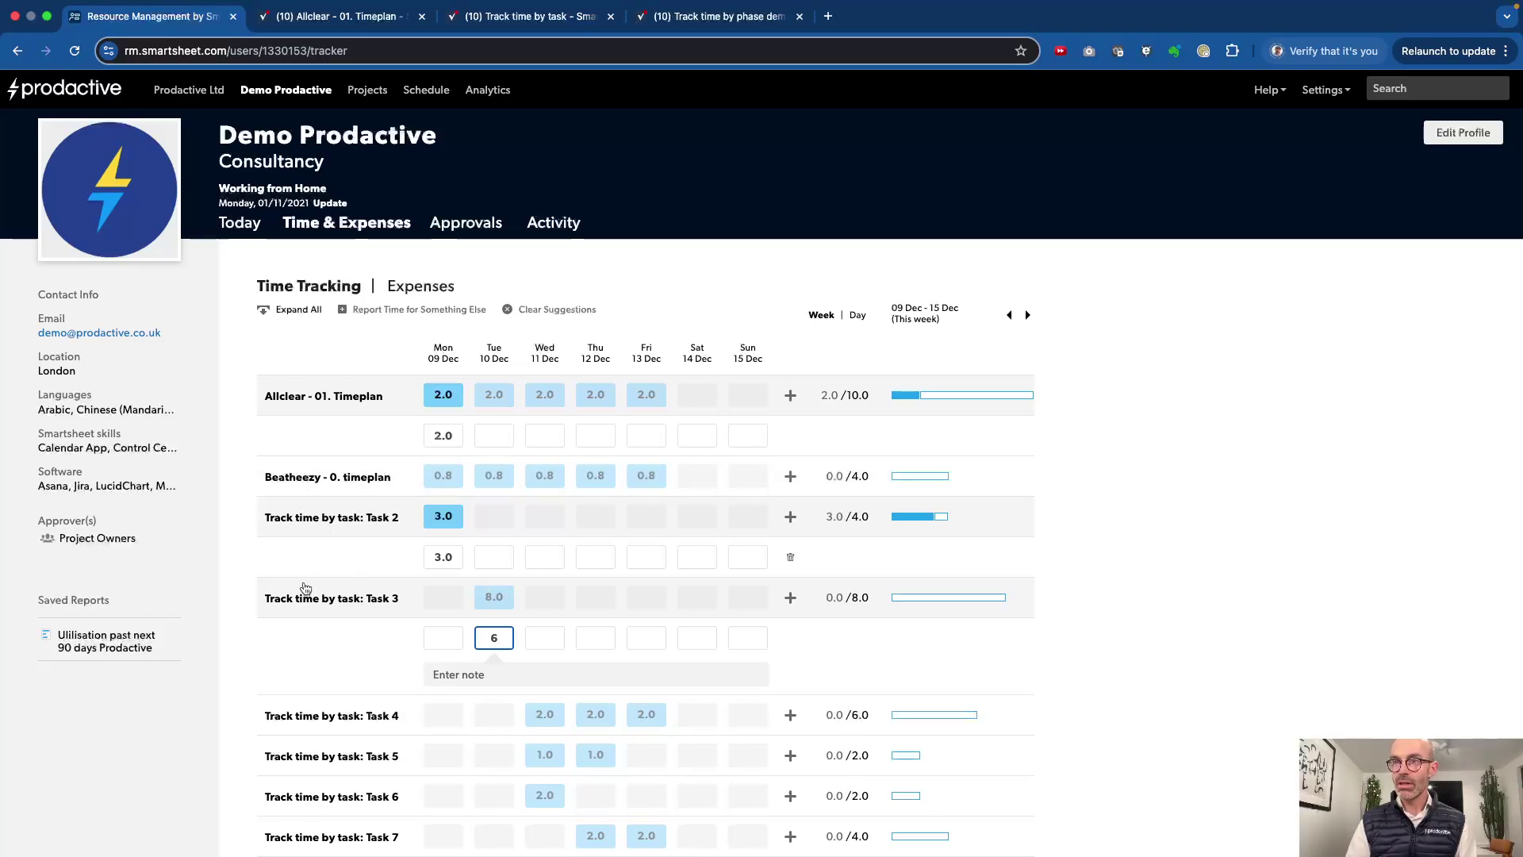
pyautogui.click(311, 679)
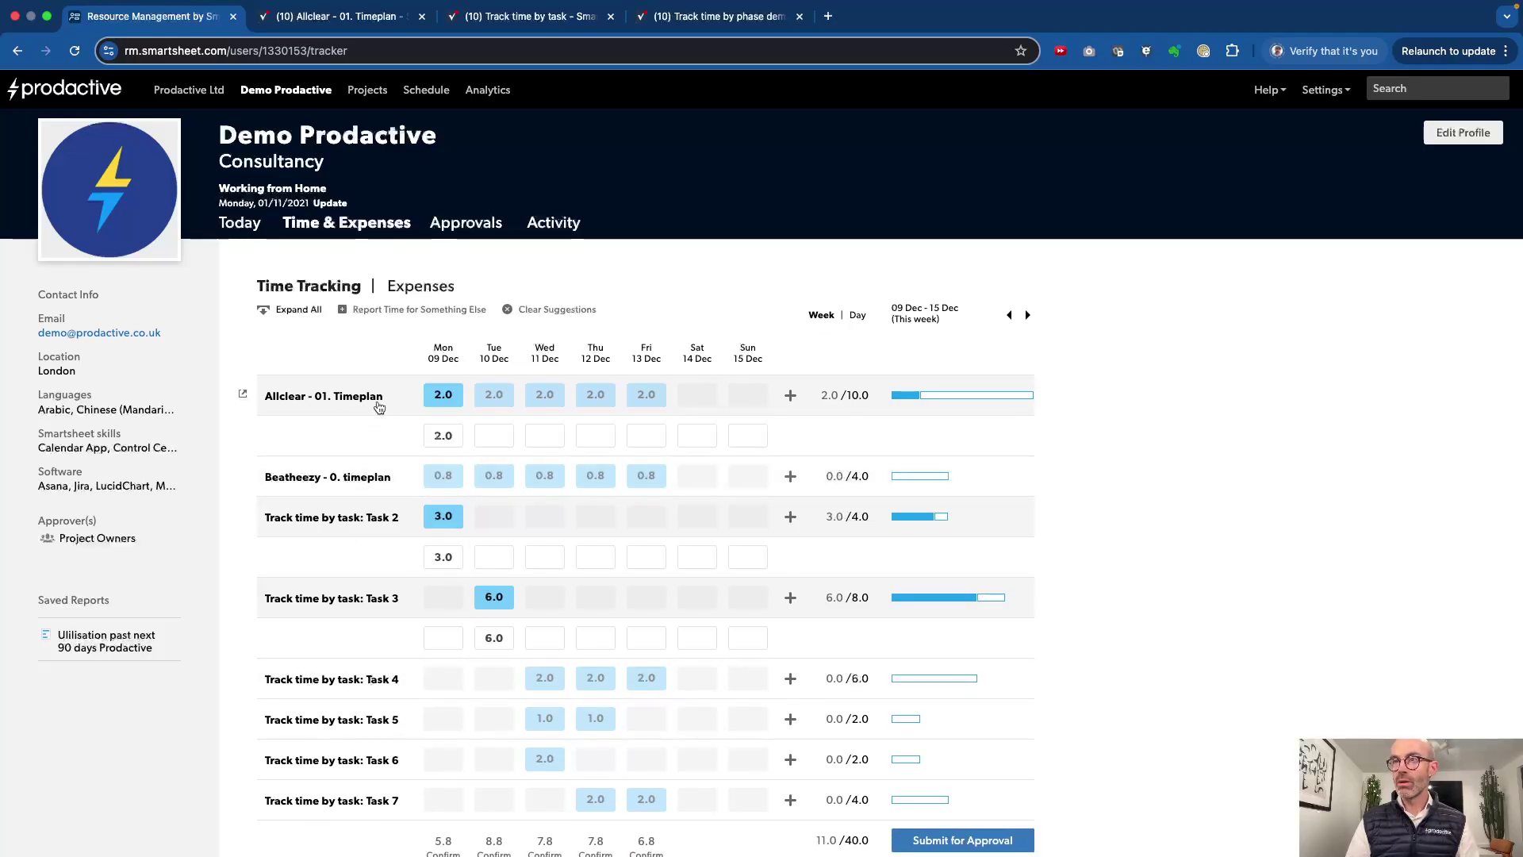
# Log 3 hours Tuesday on Allclear - 01. Timeplan, then return to the task sheet
pyautogui.click(493, 437)
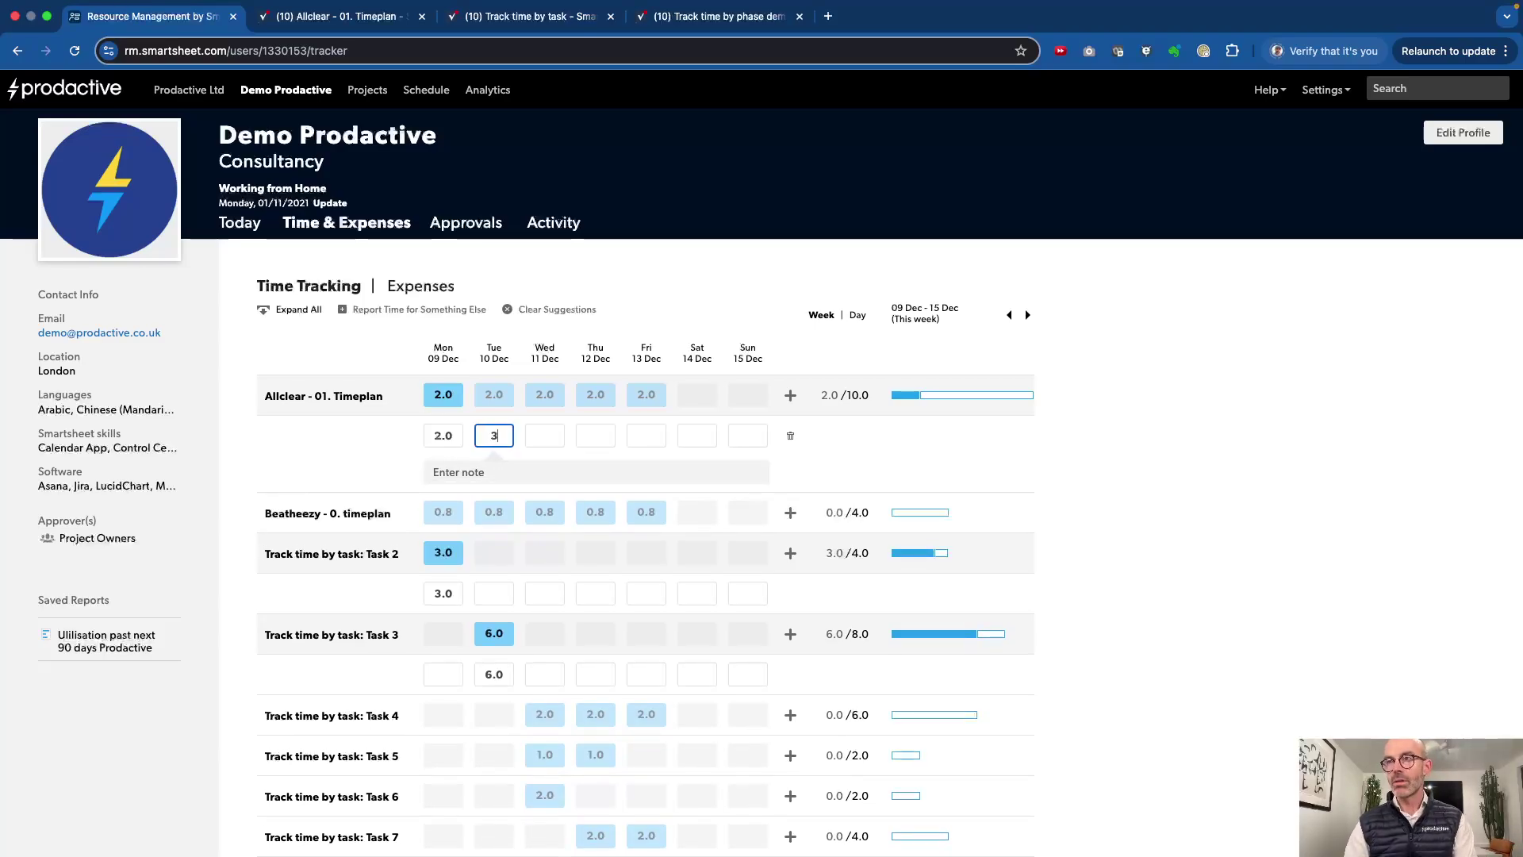
pyautogui.write('3')
pyautogui.press('Return')
pyautogui.click(494, 634)
pyautogui.scroll(-1, 488, 579)
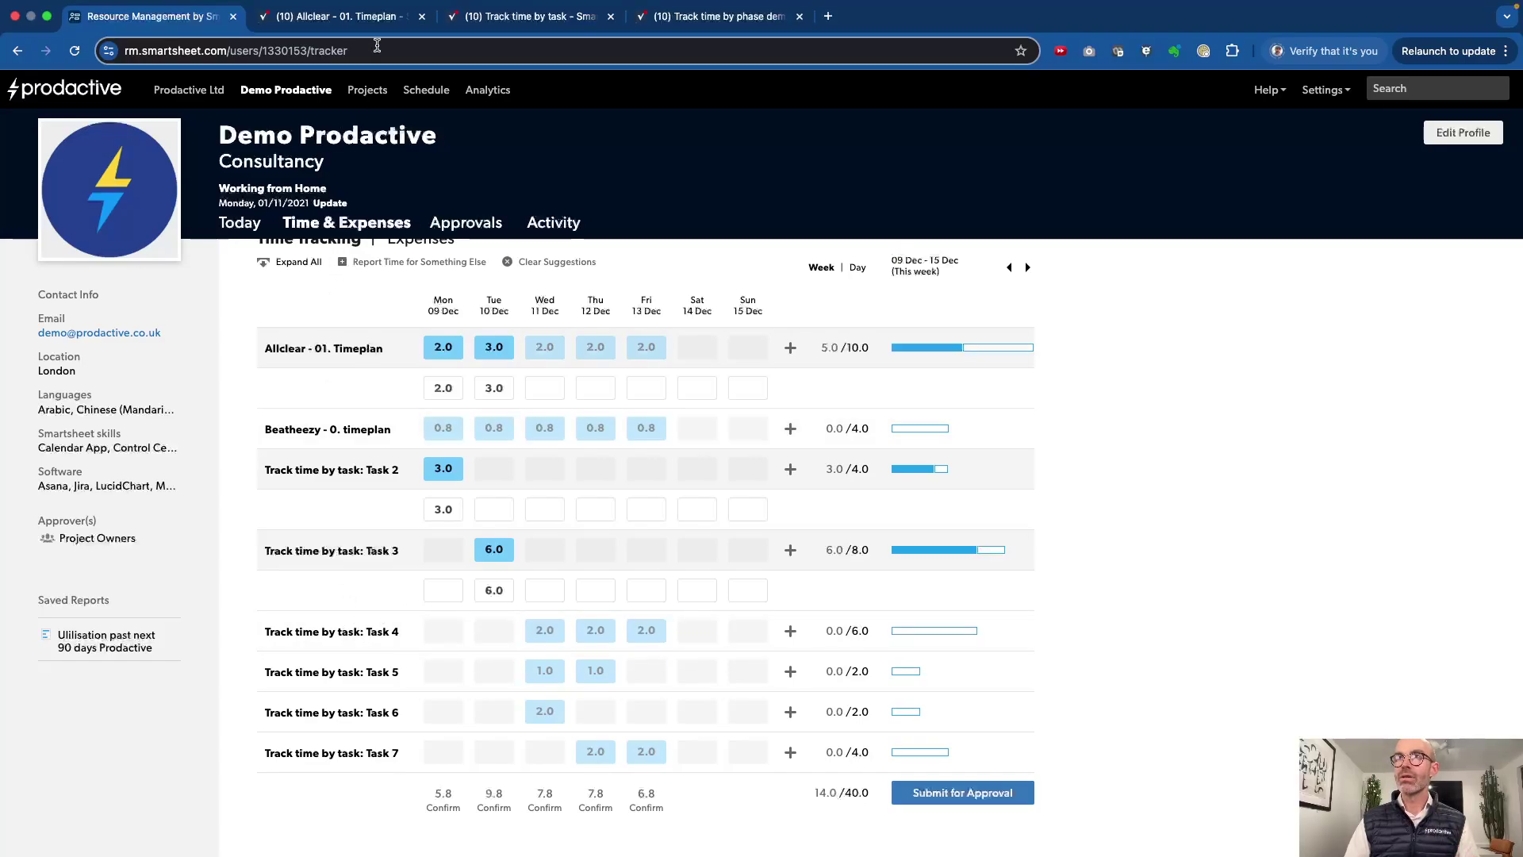
pyautogui.click(507, 16)
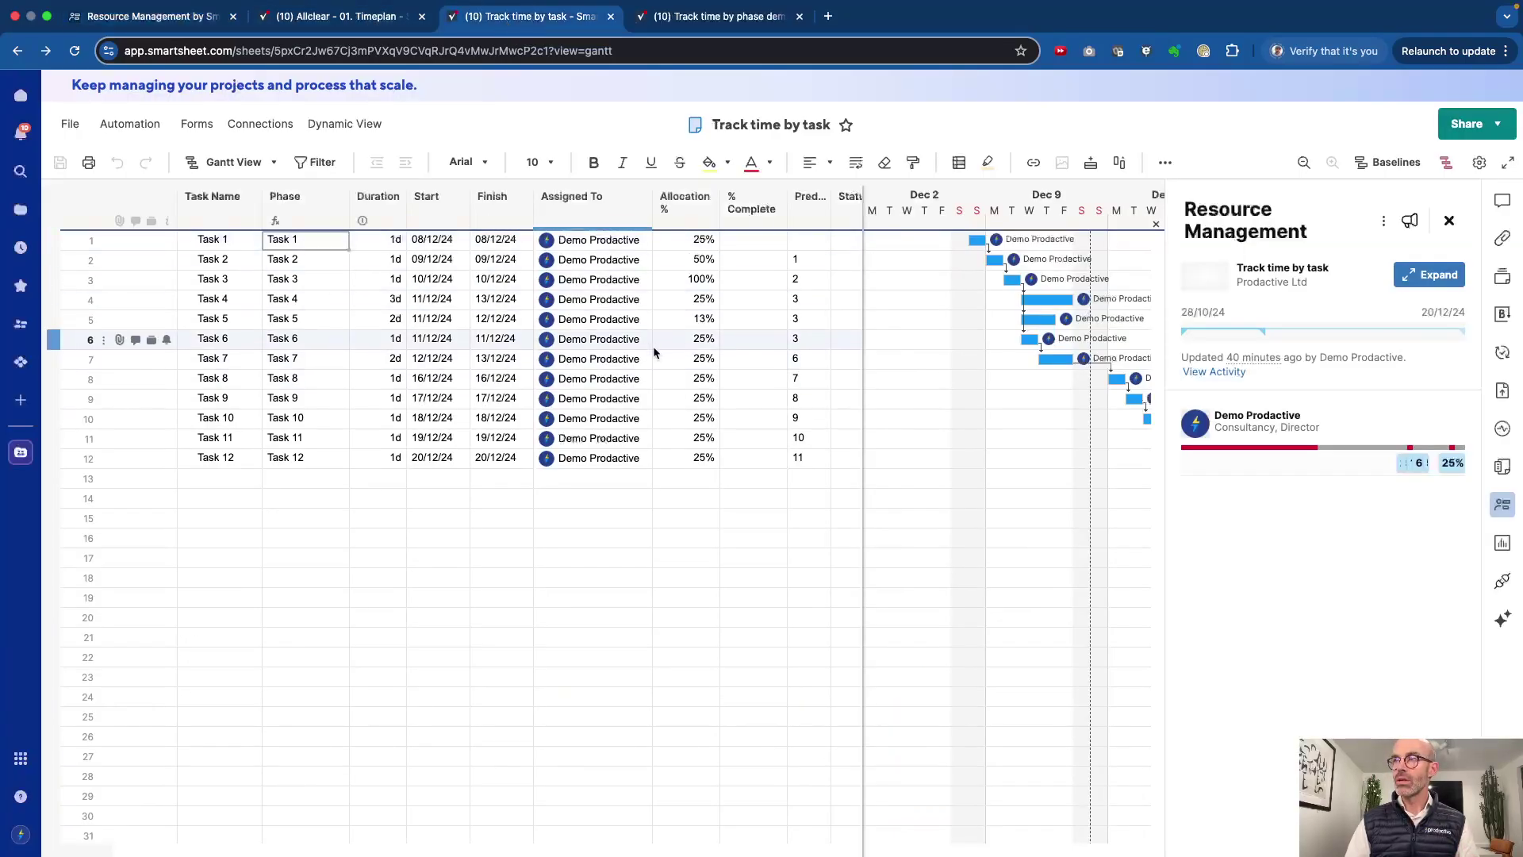